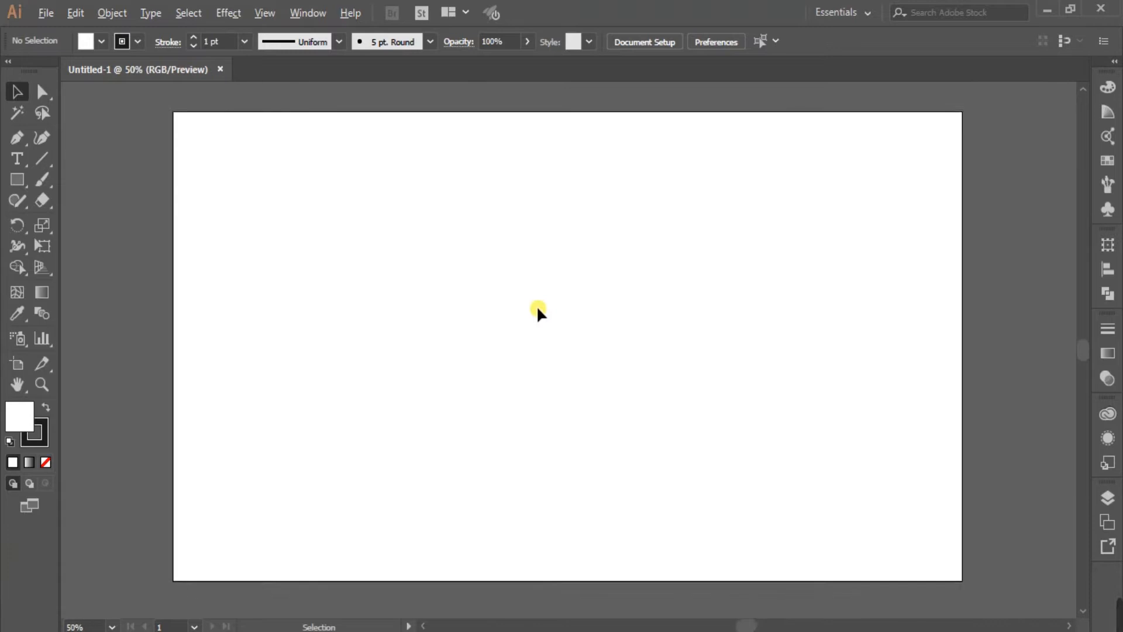
Start a rectangular grid on the artboard with a width of 300 px and a height of 500 px.
left_click_drag(40, 156, 127, 221)
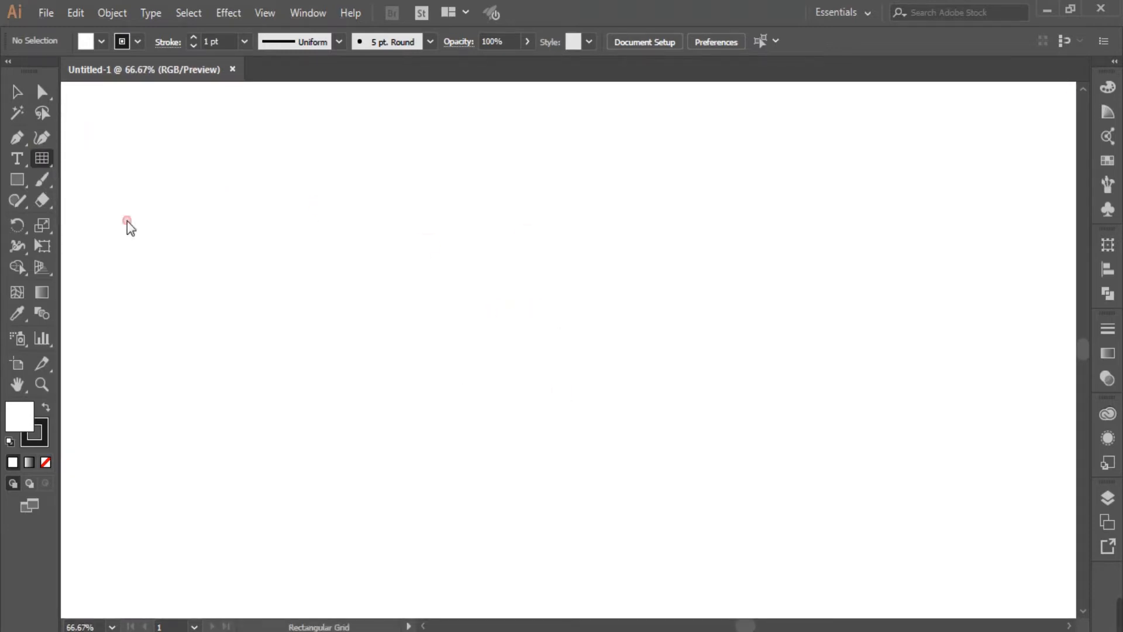
left_click(442, 303)
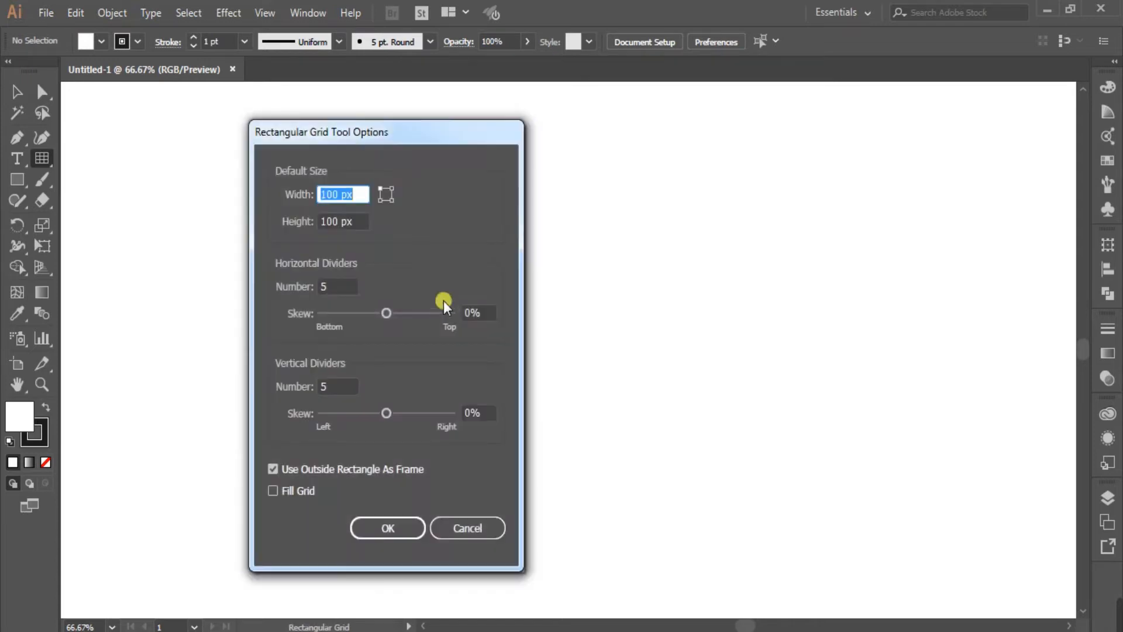
left_click_drag(381, 136, 506, 132)
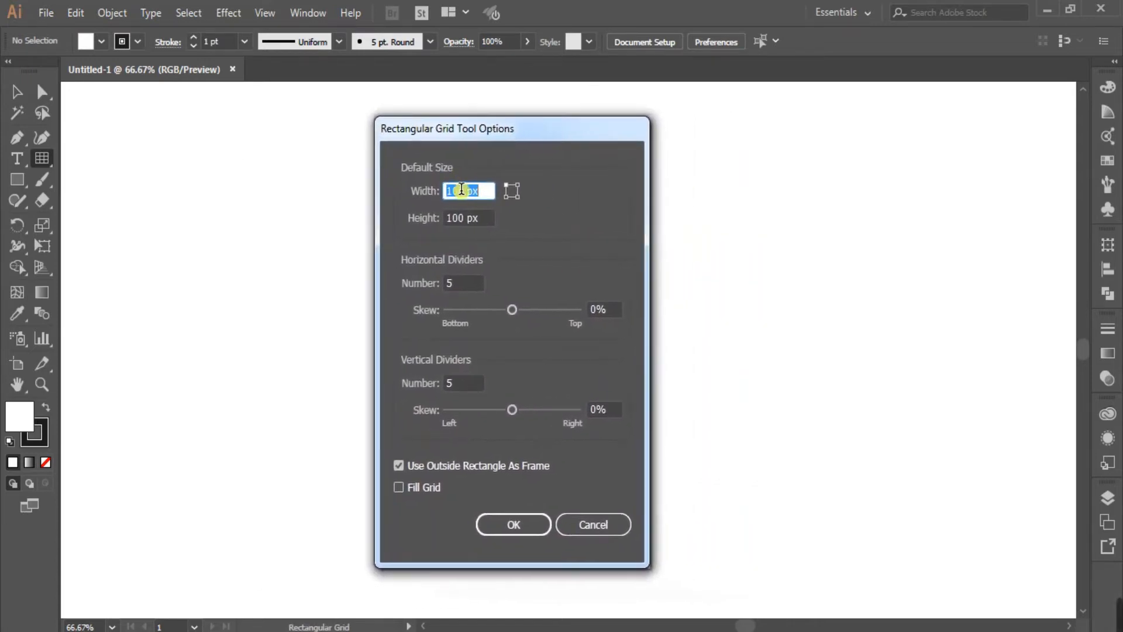
left_click_drag(464, 190, 414, 192)
type("300")
left_click_drag(461, 219, 421, 219)
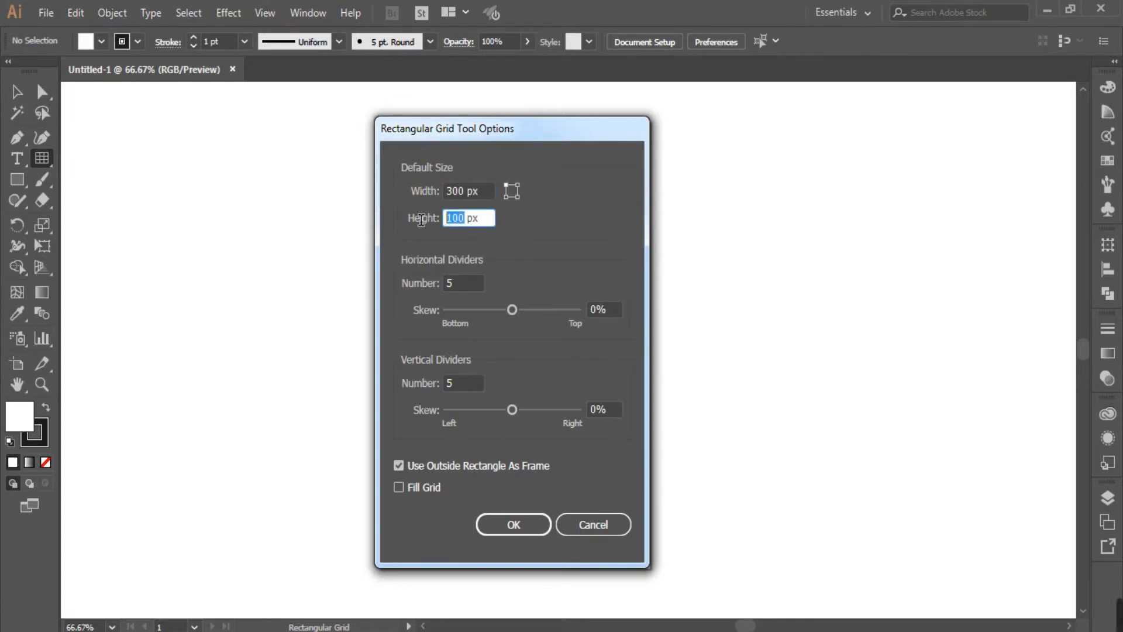
type("500")
Create the grid with 4 horizontal dividers and Fill Grid enabled, and move it up and to the left on the artboard.
left_click_drag(459, 285, 429, 288)
key("Down")
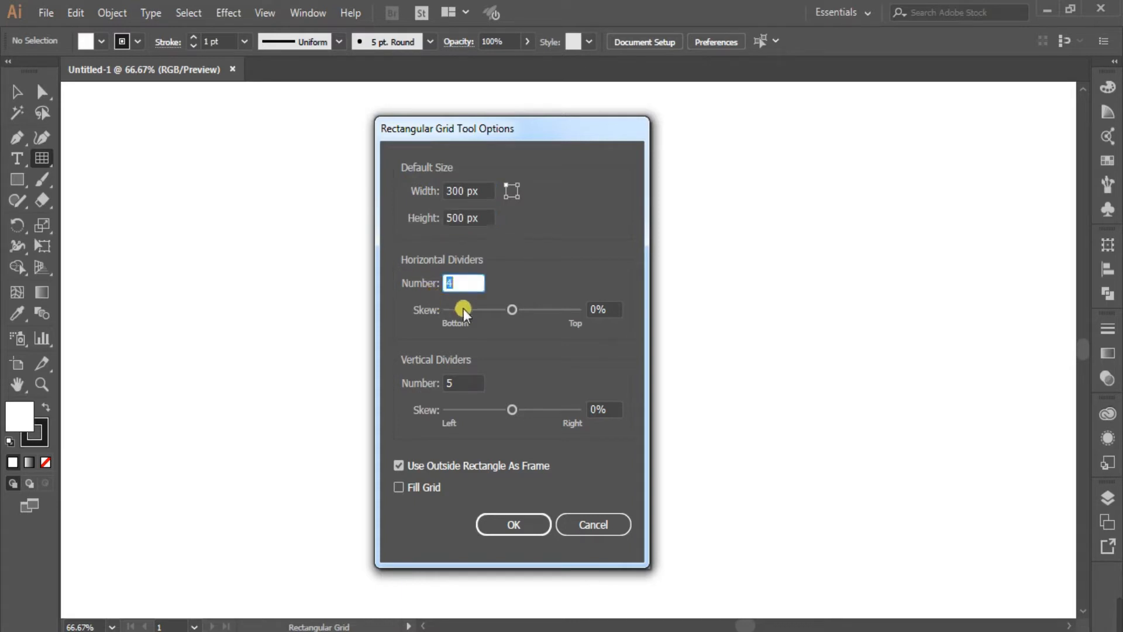
left_click(399, 487)
left_click(512, 524)
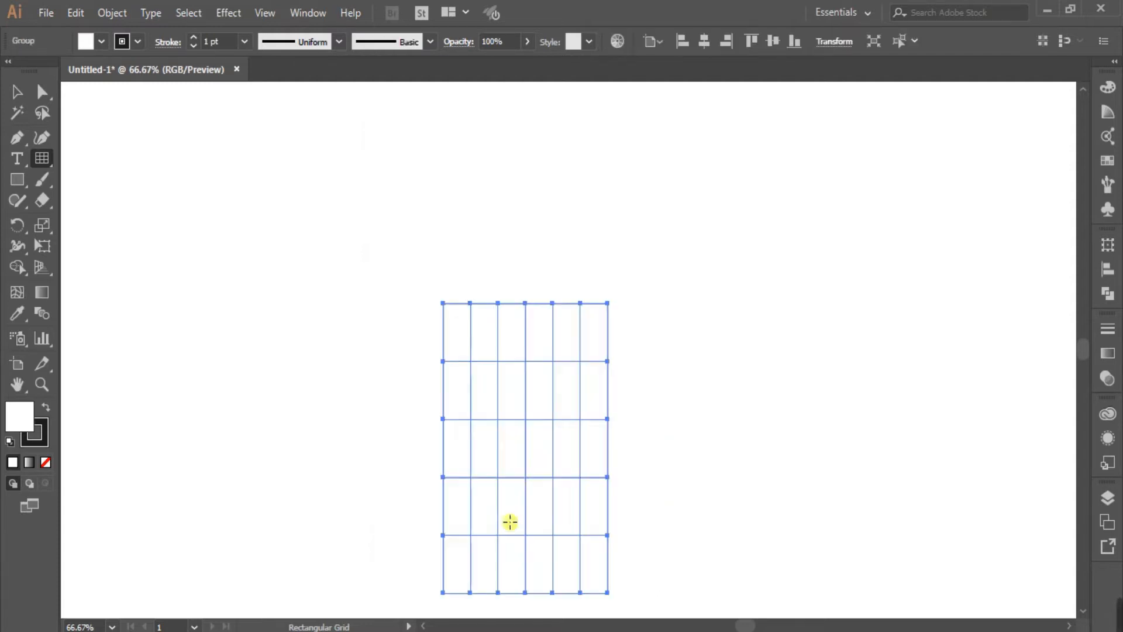
left_click(17, 92)
left_click_drag(524, 420, 419, 294)
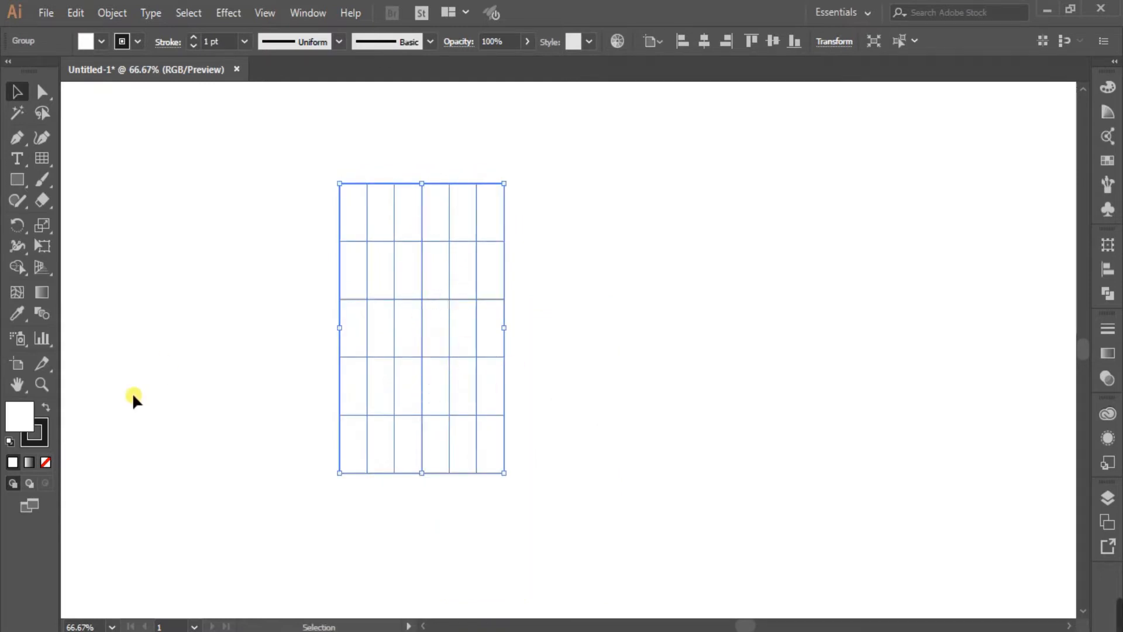
Shear the grid by 45° along the vertical axis with the Shear tool, previewing the result.
left_click(43, 222)
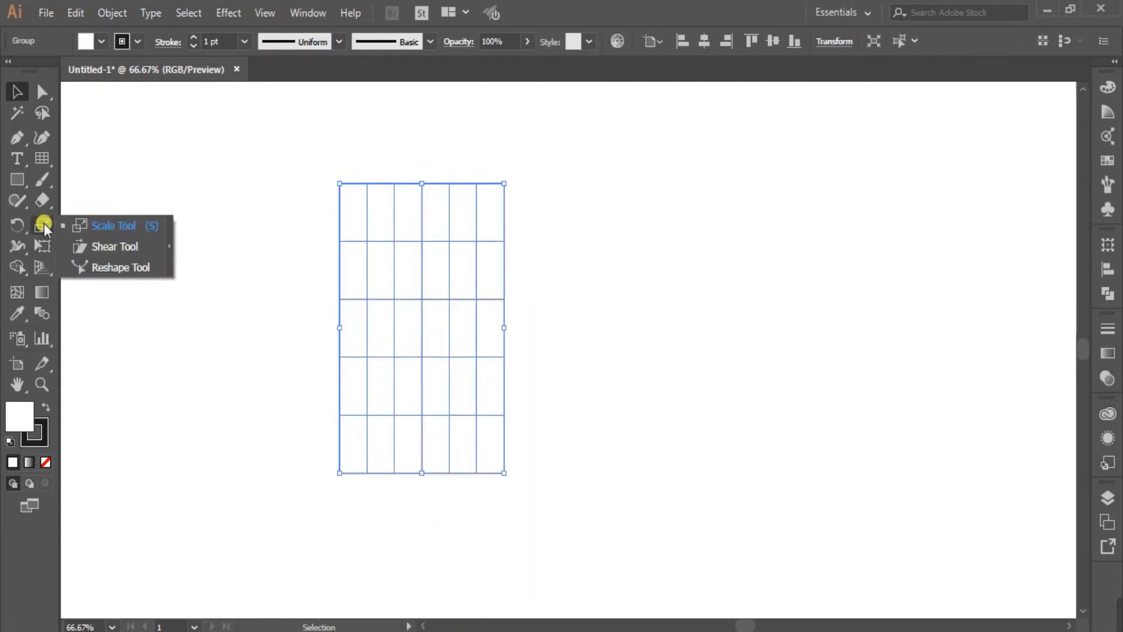
left_click(103, 251)
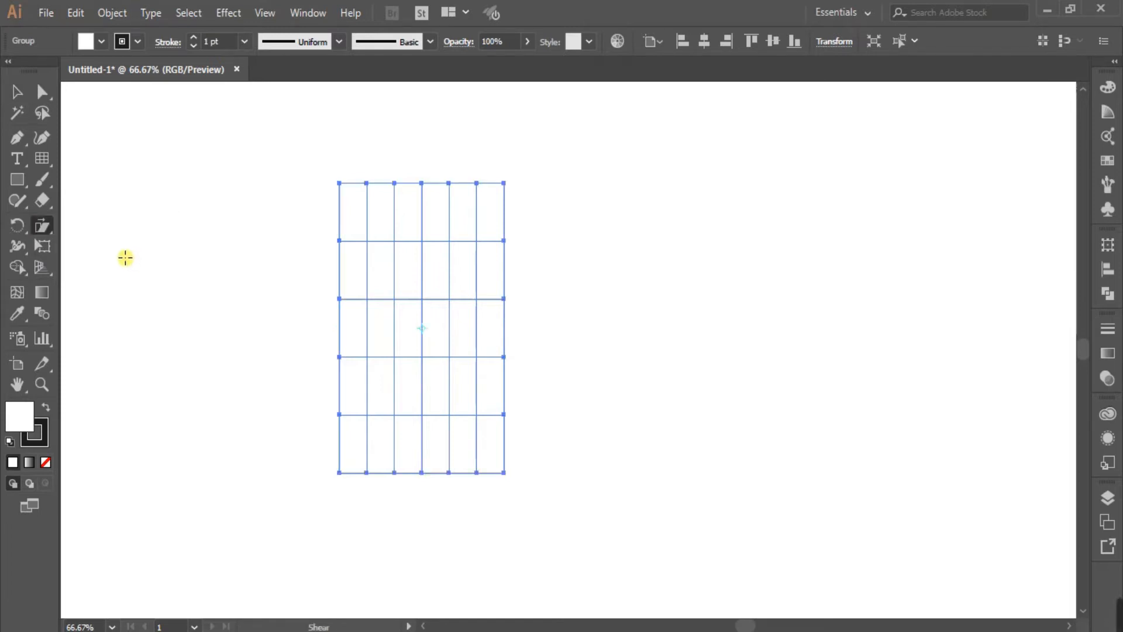
key("Return")
left_click_drag(778, 151, 744, 156)
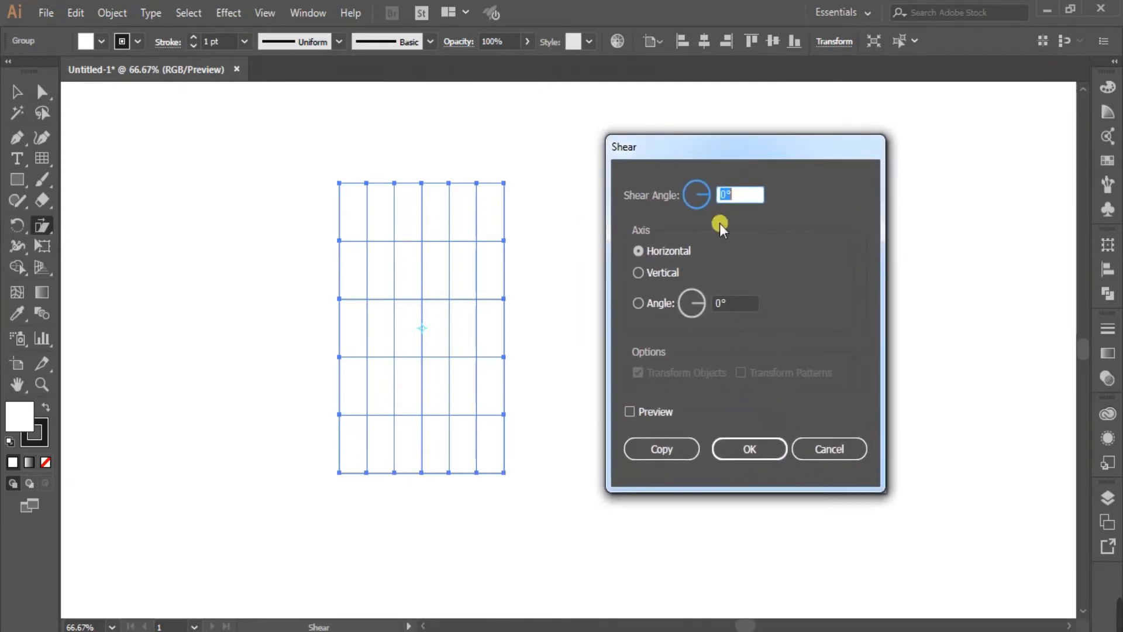
left_click(630, 413)
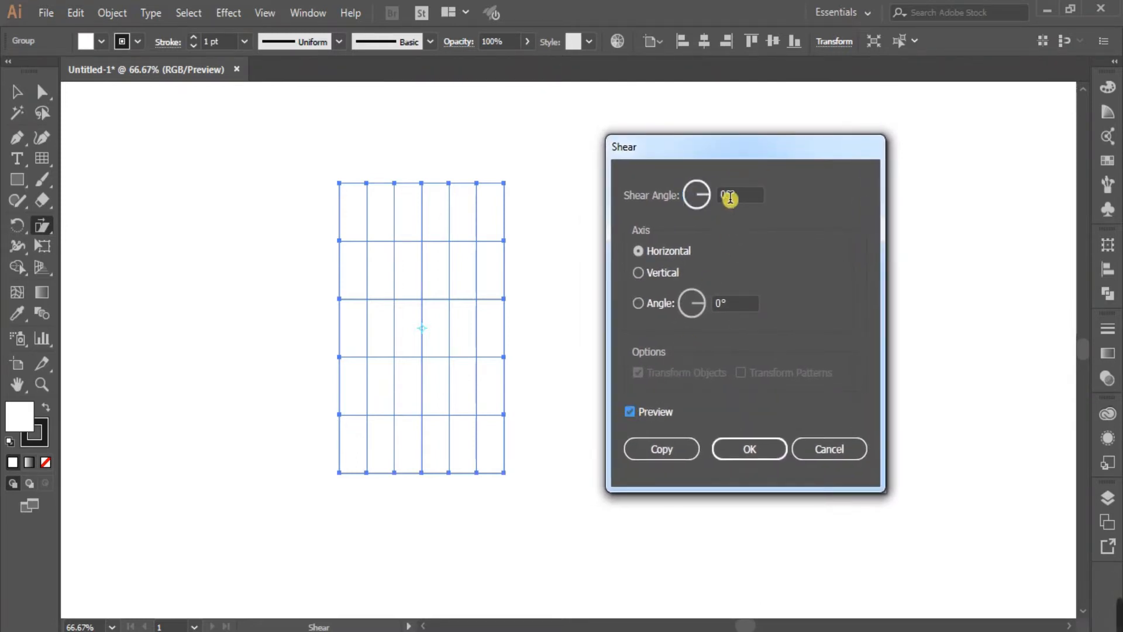
type("45")
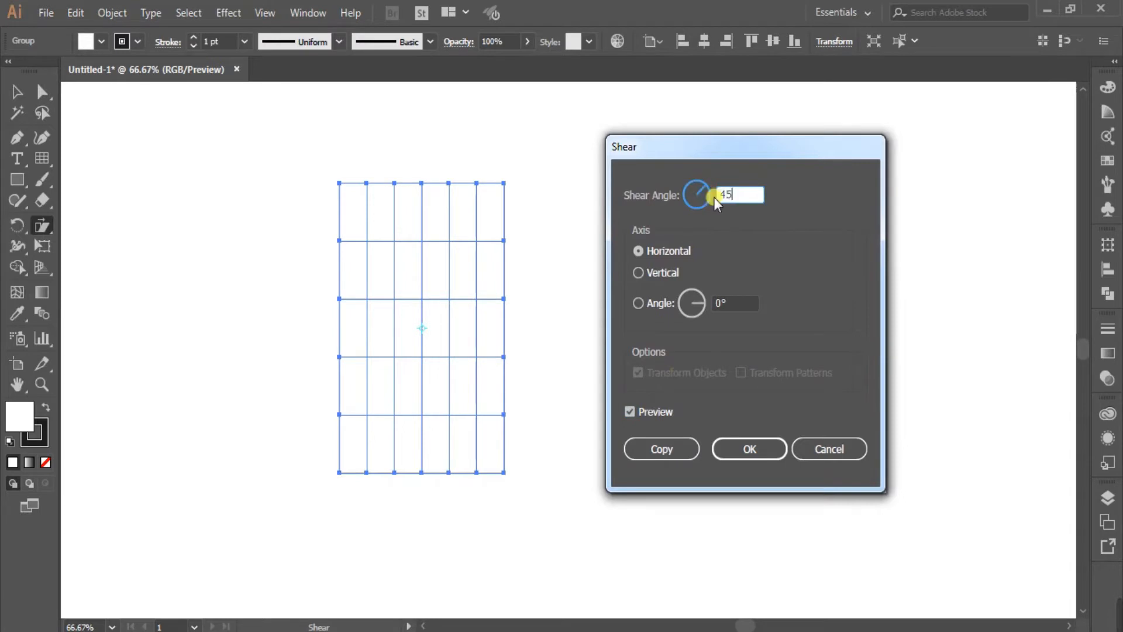
left_click(638, 272)
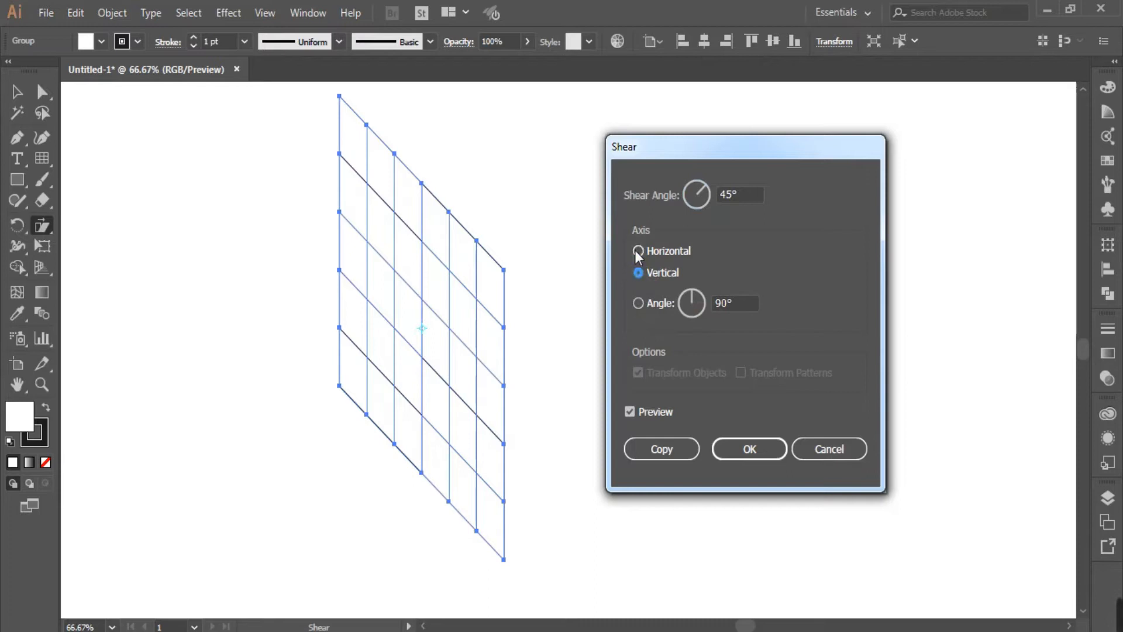
left_click(636, 251)
left_click(636, 274)
left_click(748, 449)
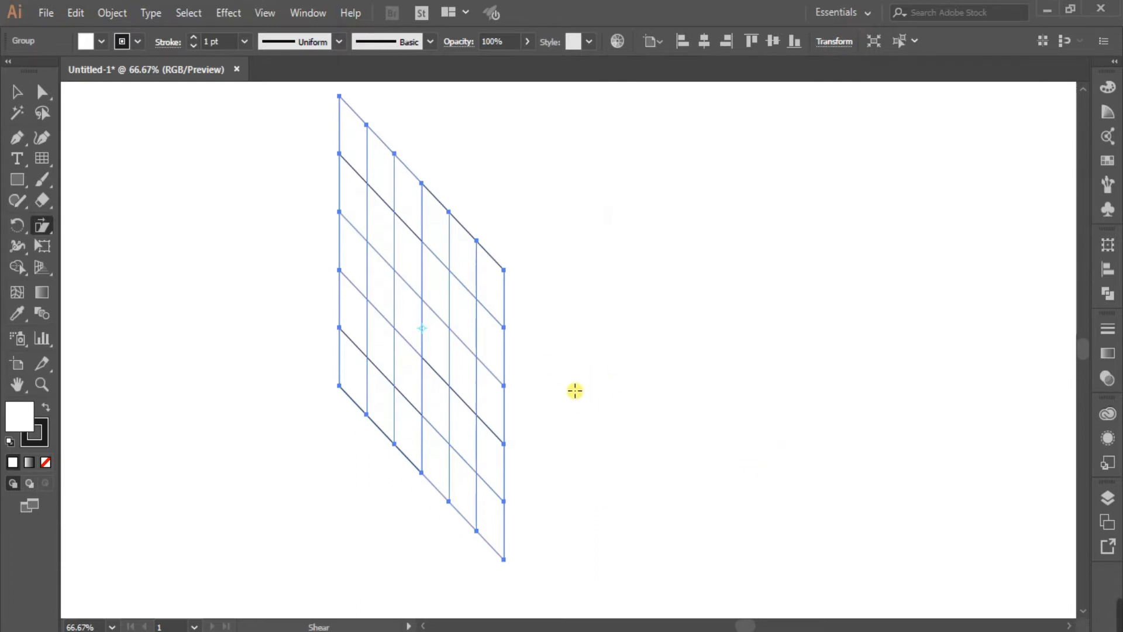
Check the sheared grid's width and set up a previewed Transform effect on it with a horizontal move of 300 px.
left_click(17, 92)
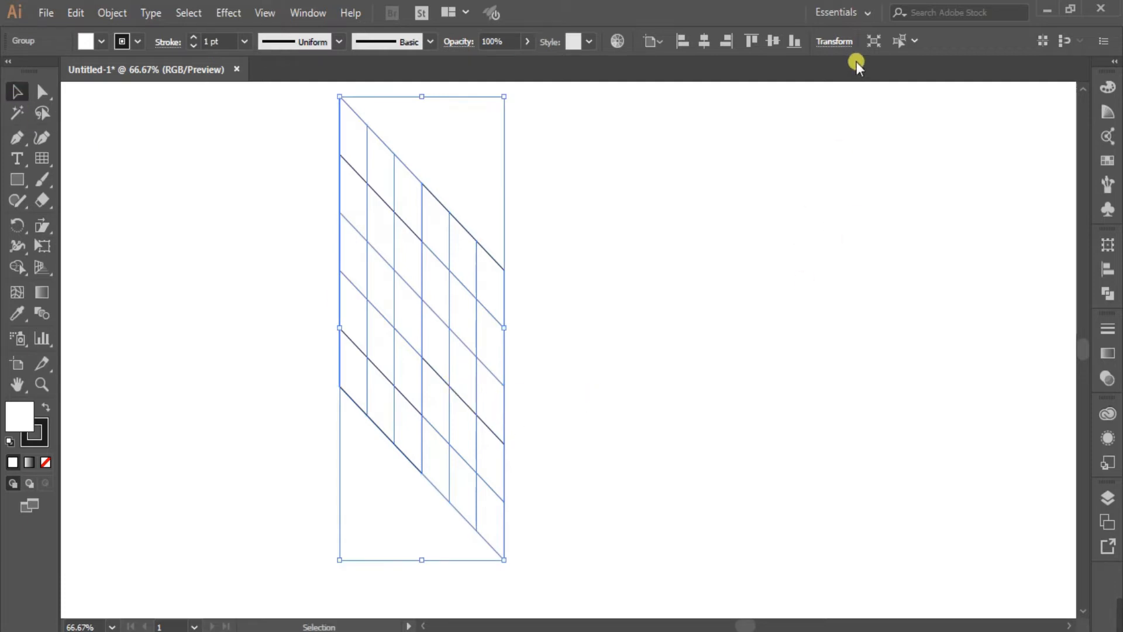
left_click(831, 42)
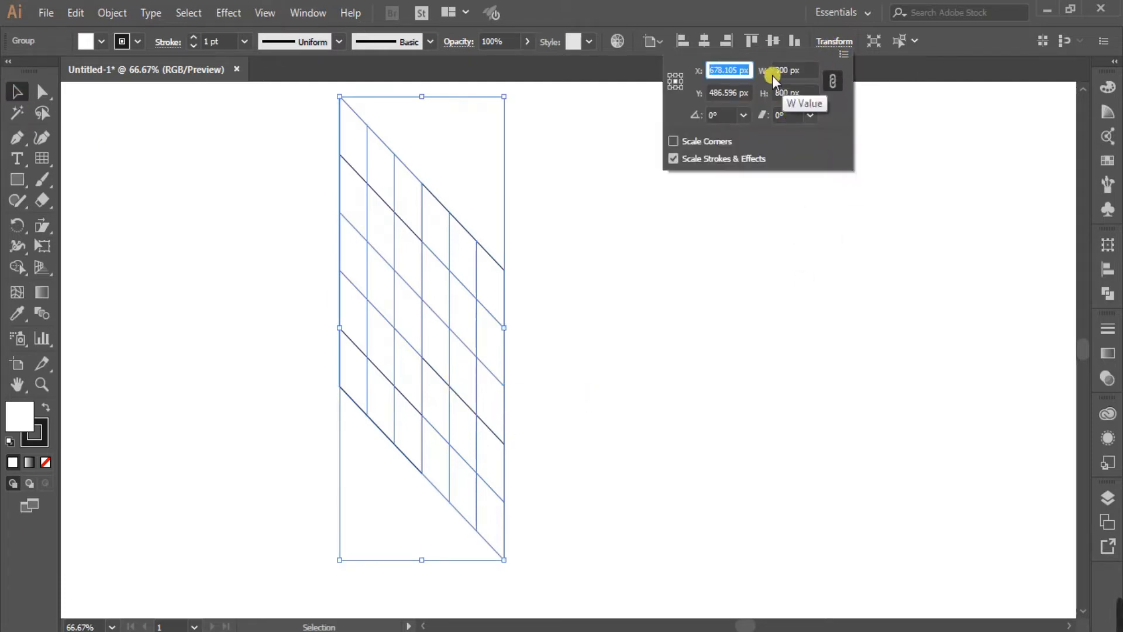
double_click(786, 72)
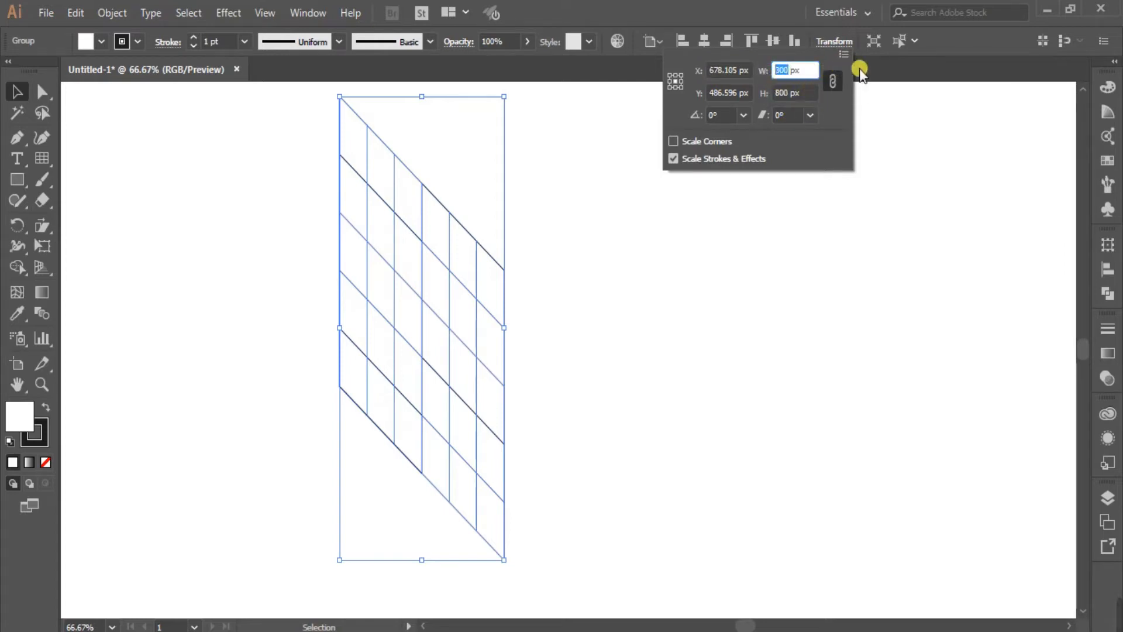
left_click(938, 48)
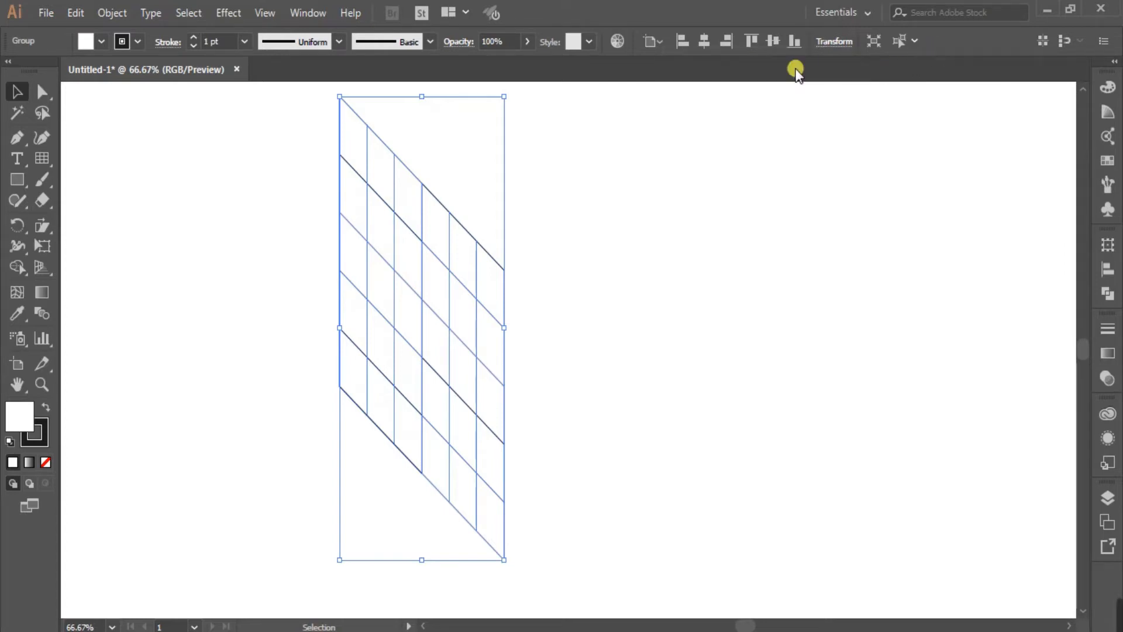
left_click(228, 11)
mouse_move(380, 155)
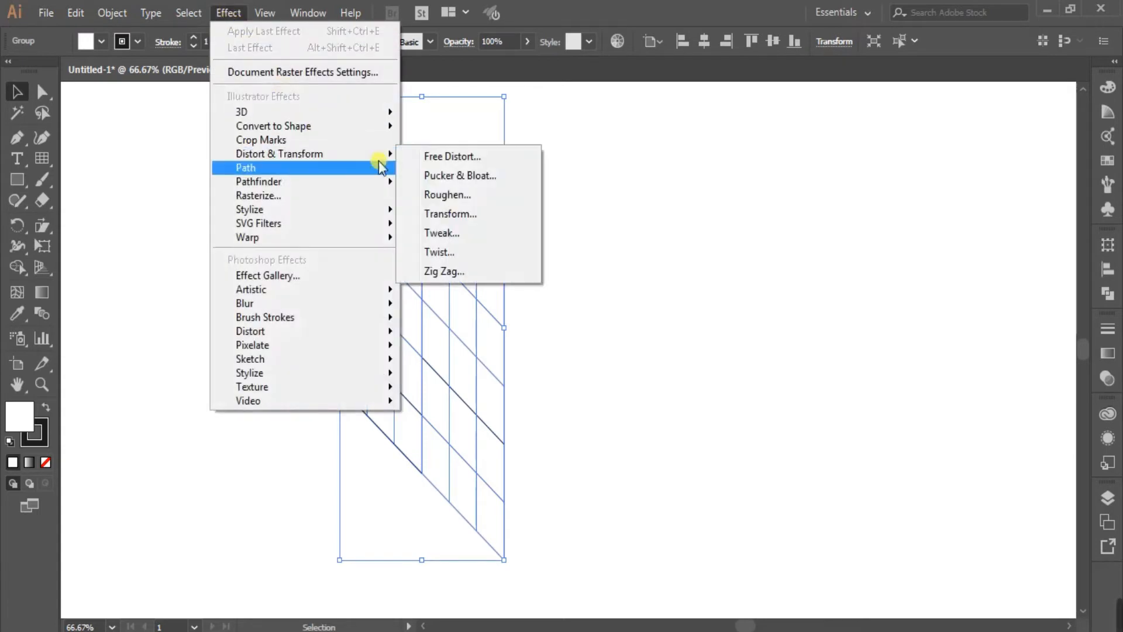
left_click(466, 219)
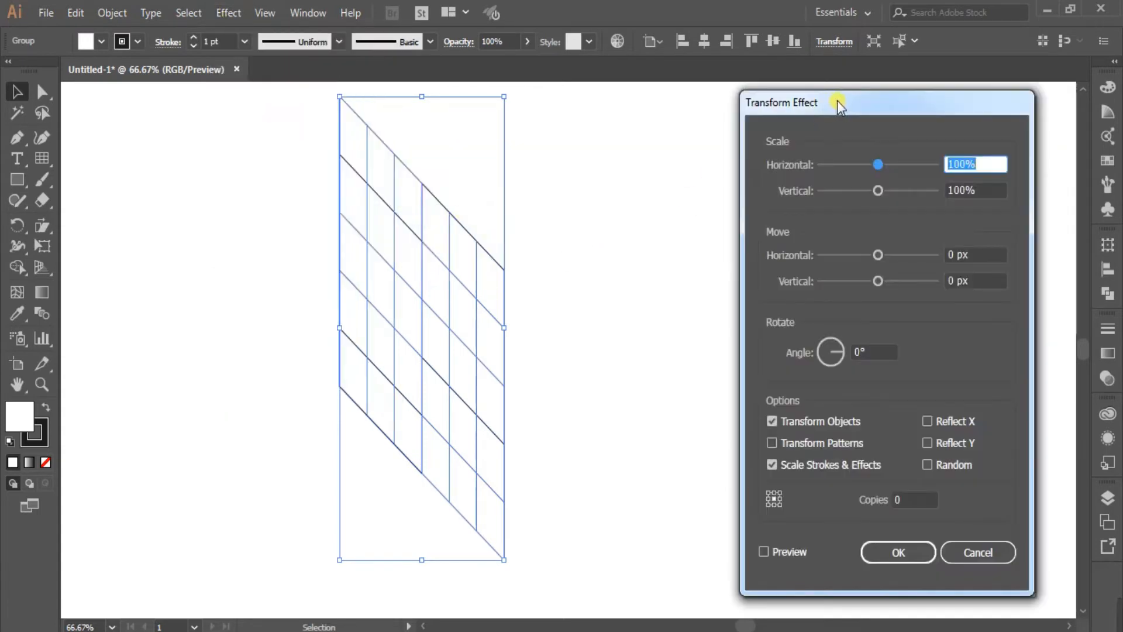
left_click_drag(863, 106, 861, 106)
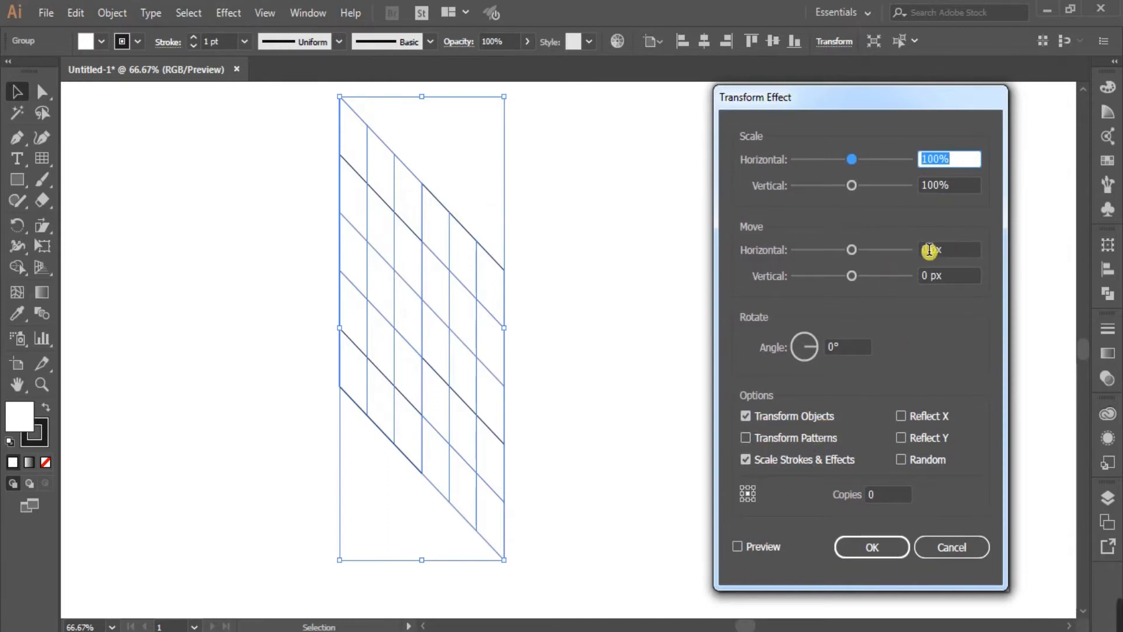
left_click_drag(929, 250, 907, 249)
type("300")
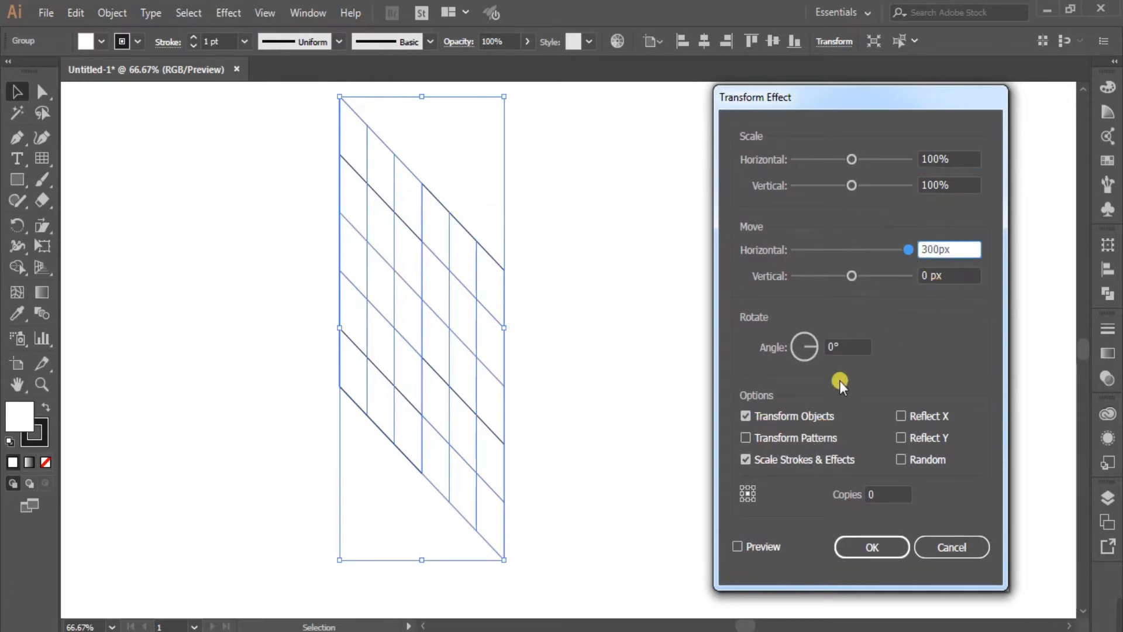
left_click(736, 547)
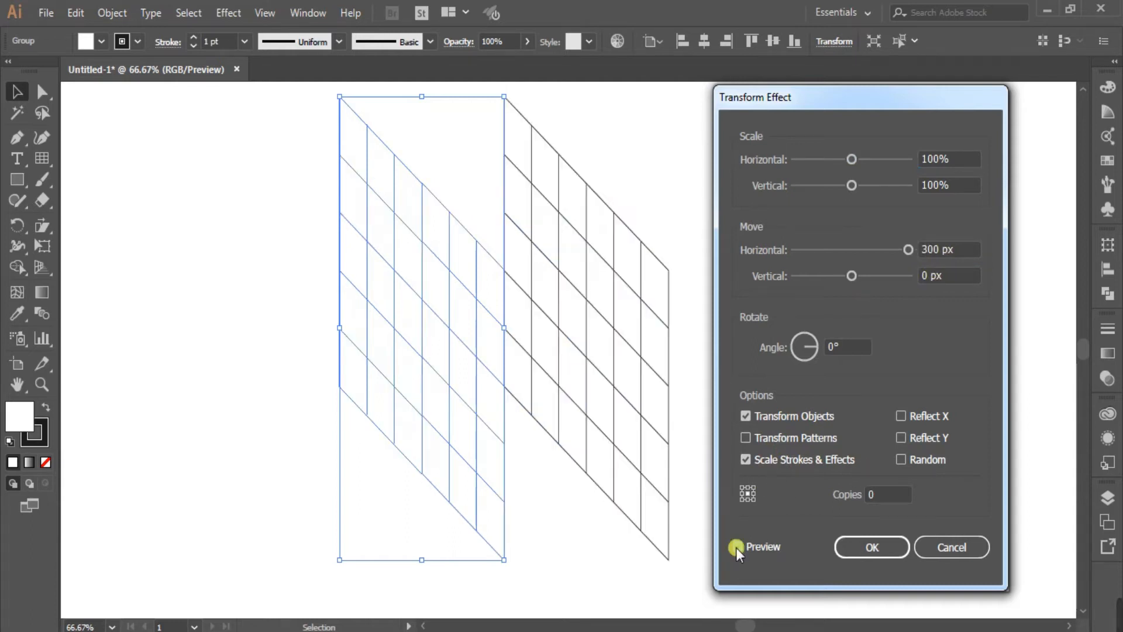
Add Reflect X and 1 copy to the Transform effect, apply it, and deselect the grid.
left_click(901, 416)
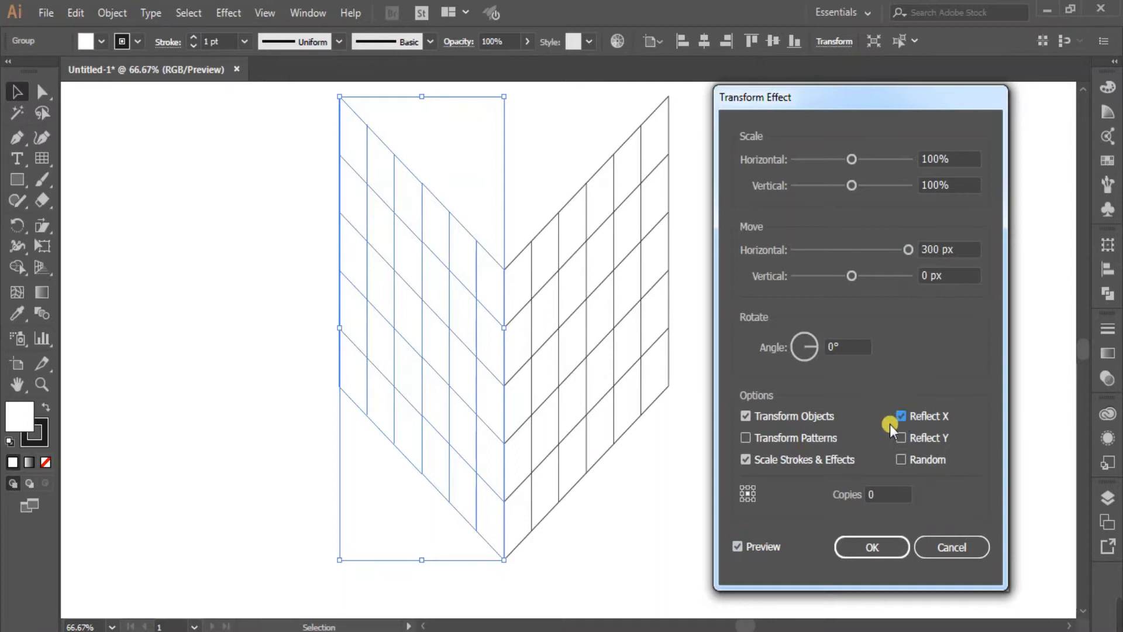
left_click(876, 495)
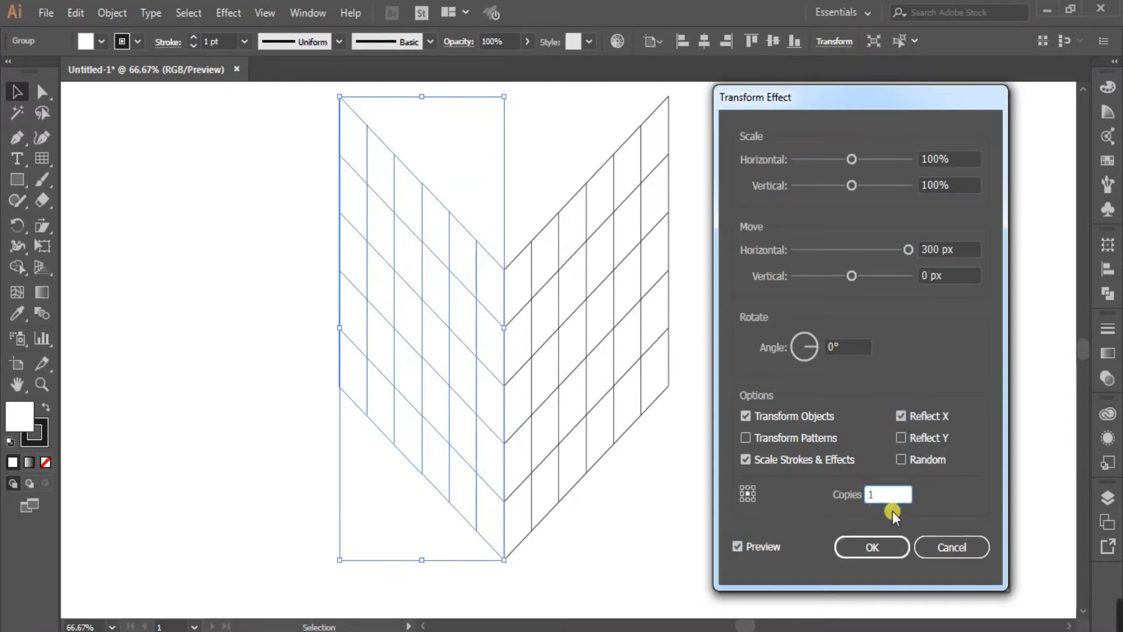
type("1")
left_click(881, 549)
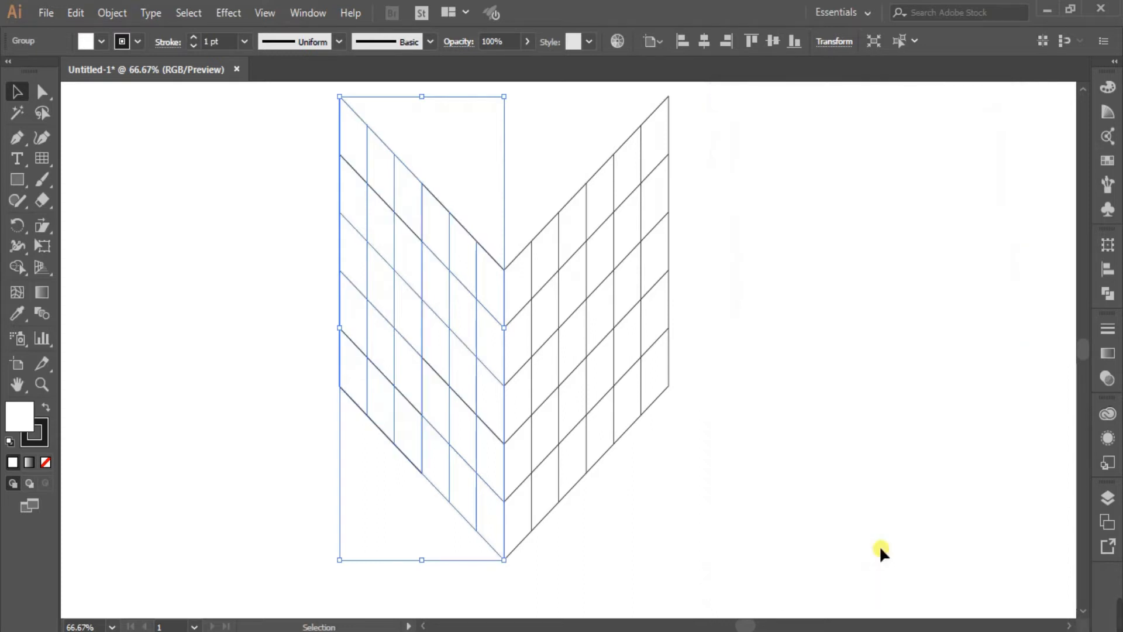
scroll(850, 503, "up", 1)
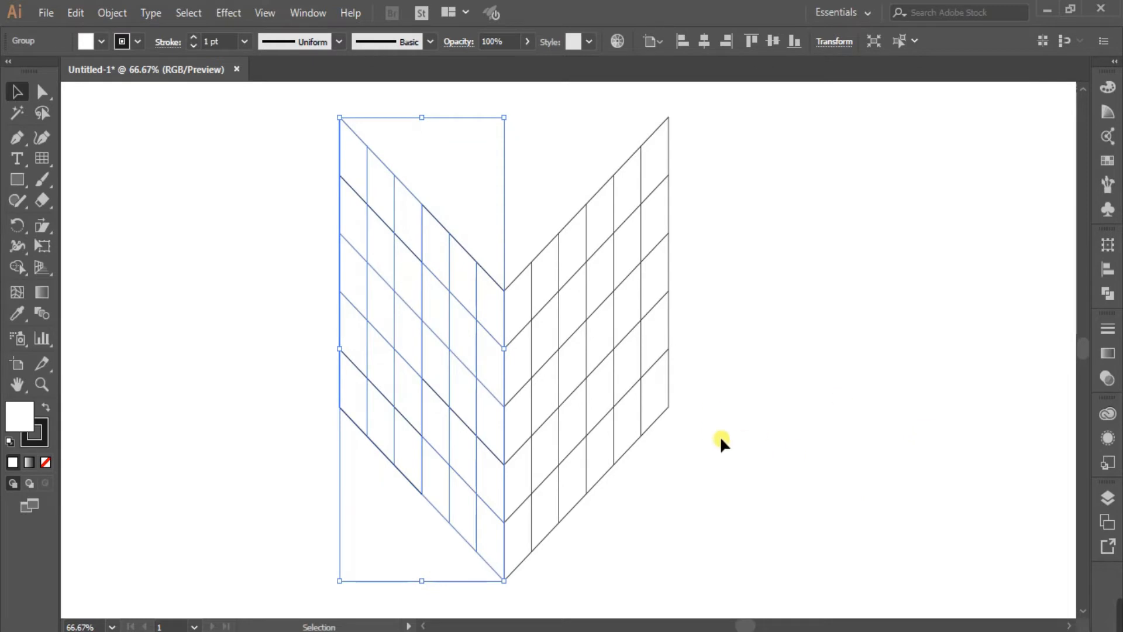
left_click(222, 216)
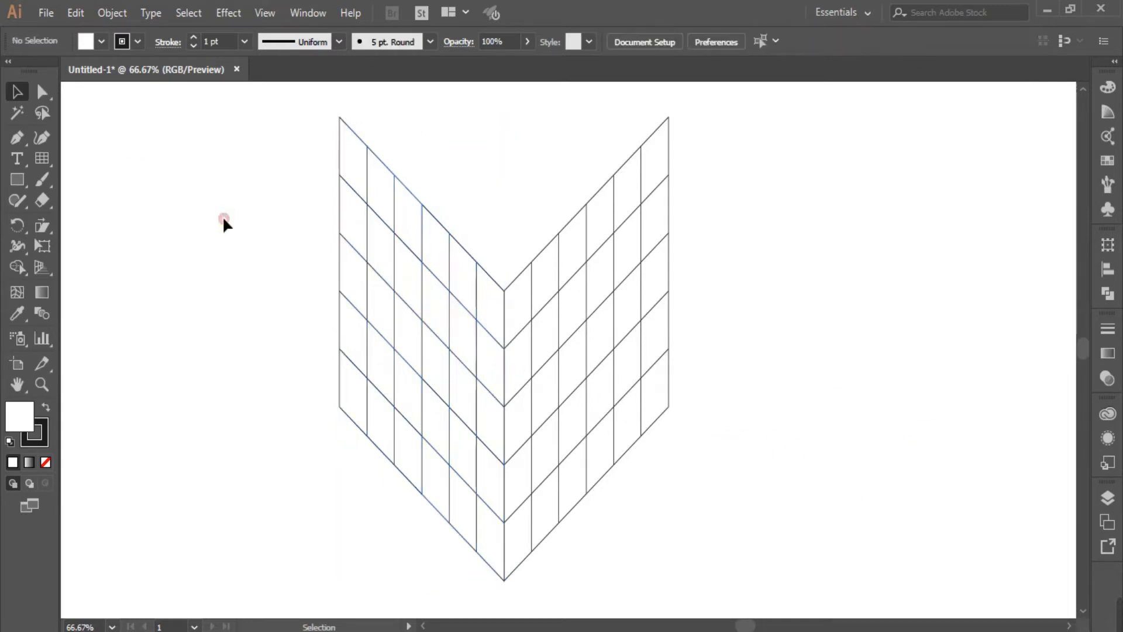
Make the White swatch a global colour and move it behind the pattern swatches.
left_click(1106, 160)
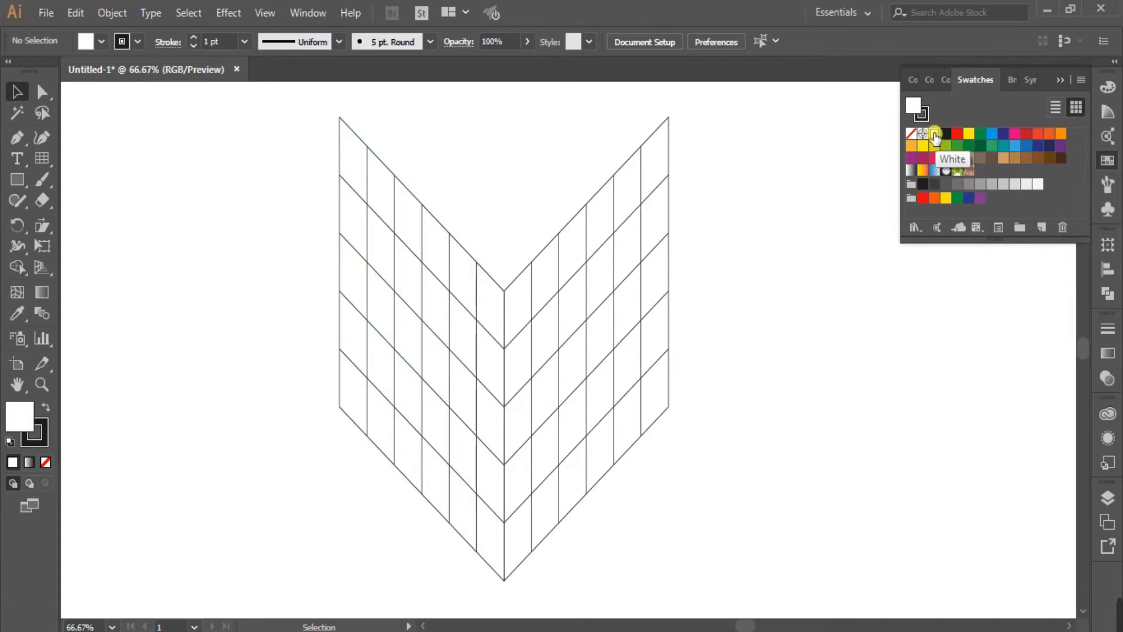
double_click(934, 133)
left_click(652, 218)
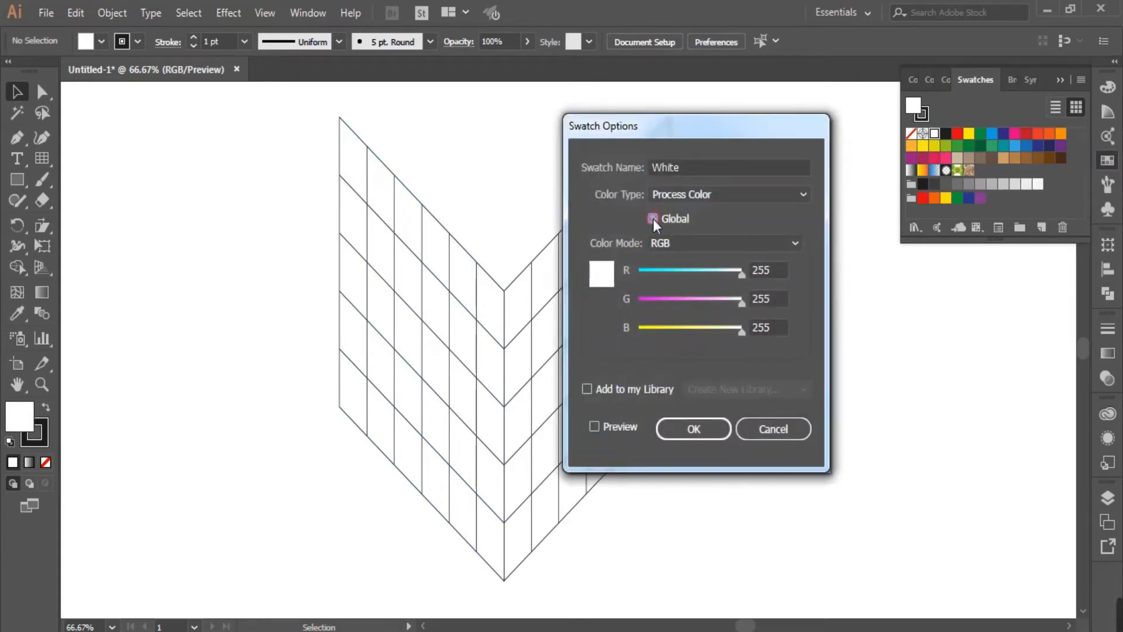
left_click(693, 428)
left_click_drag(934, 135, 991, 178)
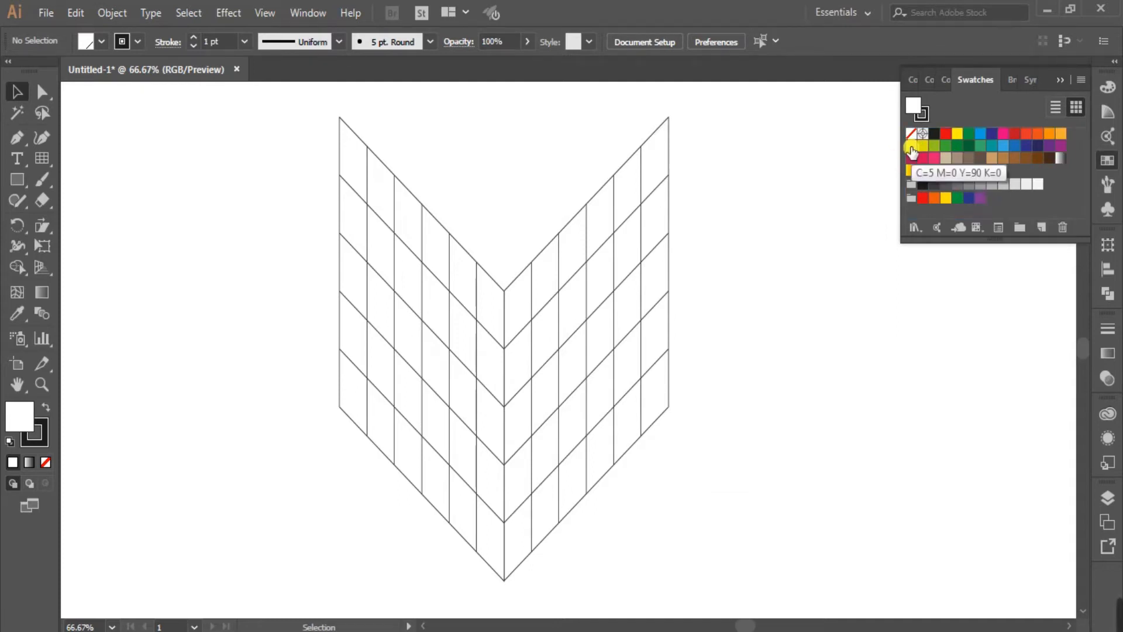
Make the yellow swatch C=5 M=0 Y=90 K=0 global with a blue value of about 42, and place it beside the white one.
double_click(910, 145)
left_click_drag(696, 132, 760, 142)
left_click(716, 229)
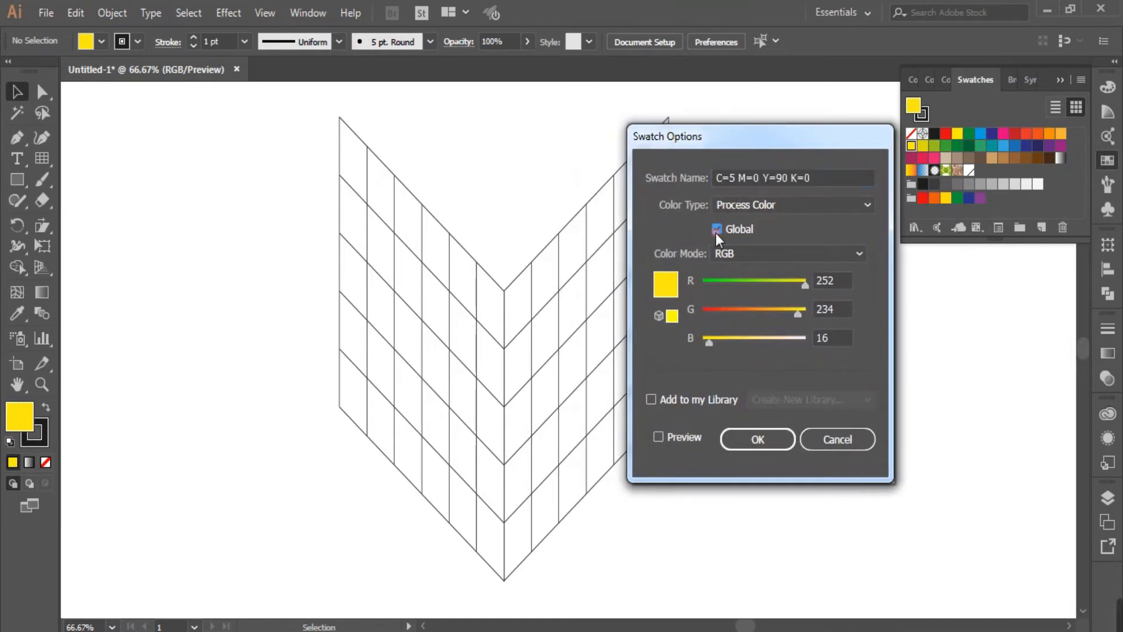
left_click_drag(710, 345, 724, 346)
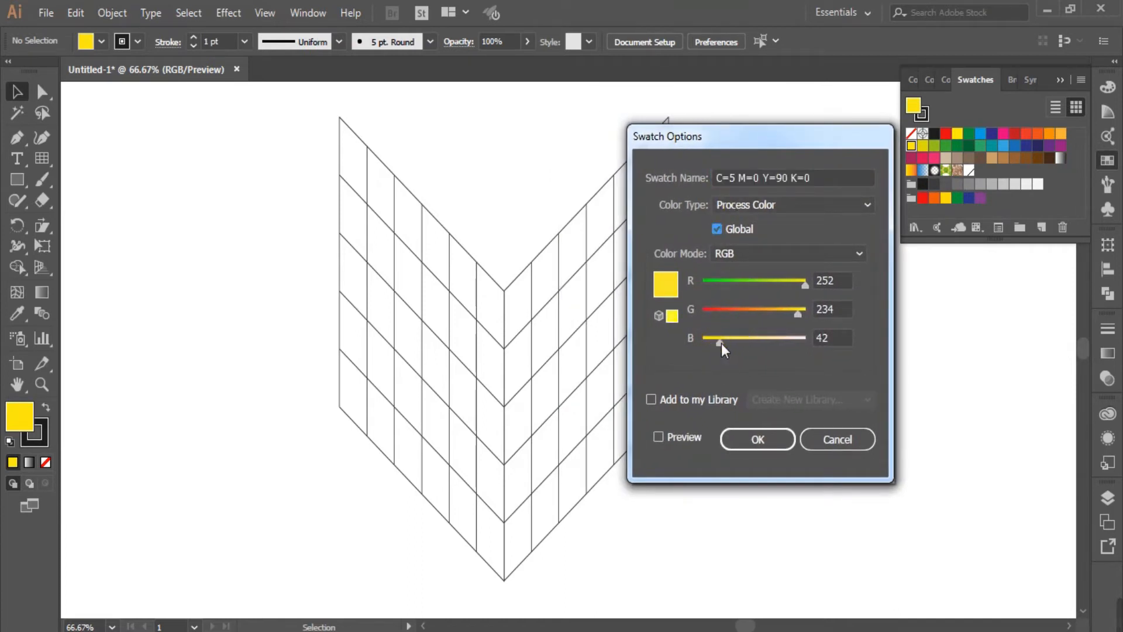
left_click(753, 436)
left_click_drag(911, 145, 962, 171)
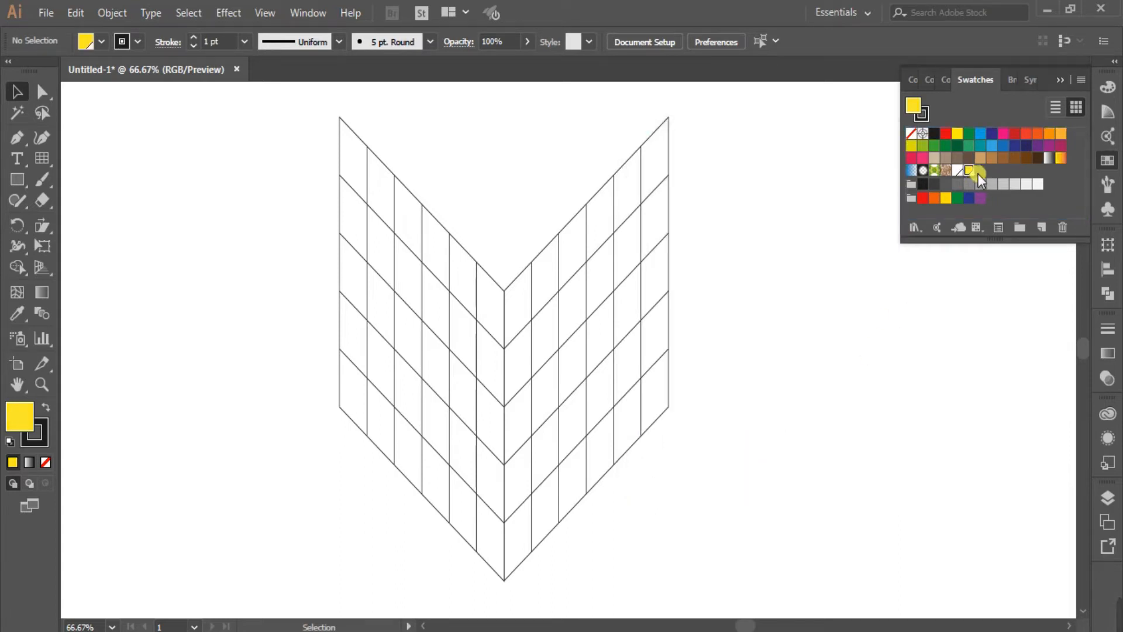
Make the green swatch C=50 M=0 Y=100 K=0 global with slightly less green and more blue, and place it beside the global yellow.
double_click(922, 145)
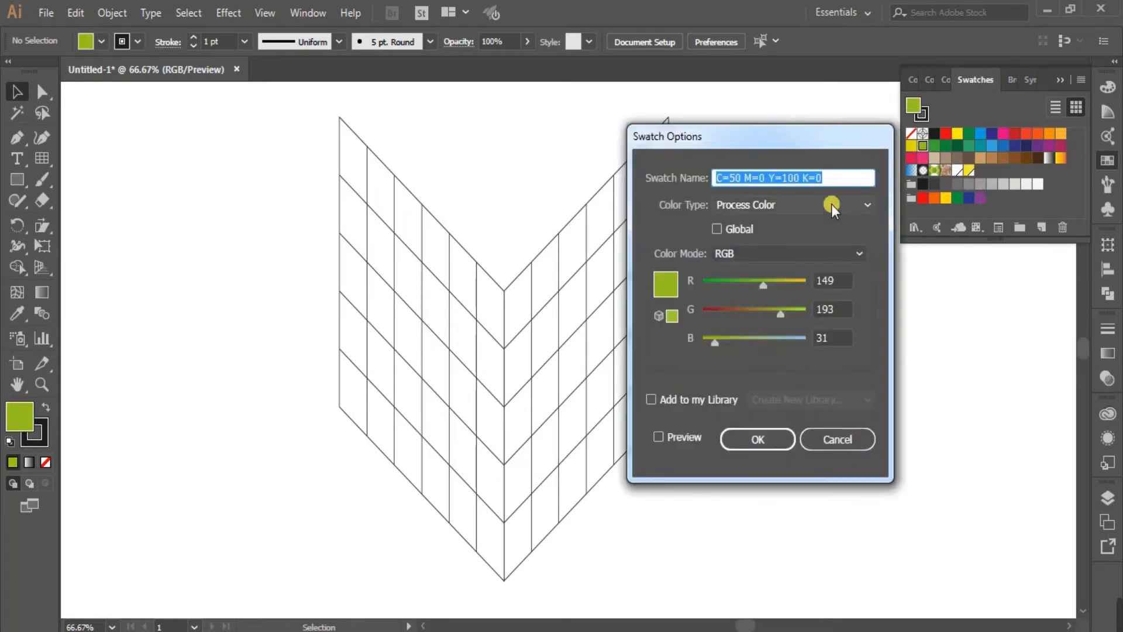
left_click(716, 228)
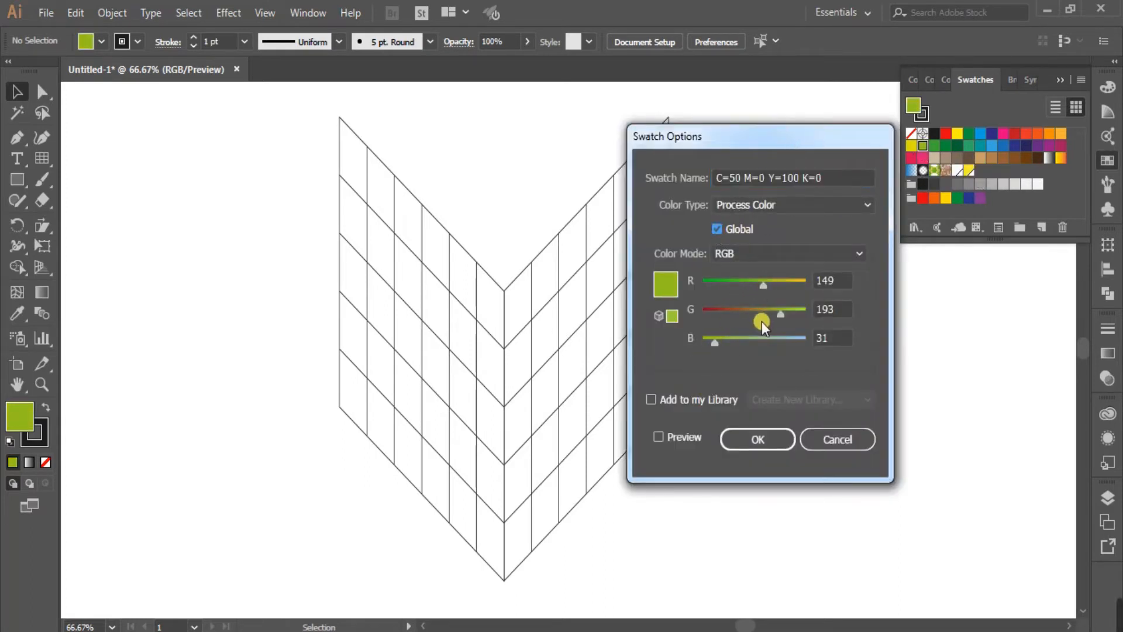
left_click_drag(780, 314, 778, 313)
left_click_drag(715, 344, 721, 344)
left_click(658, 437)
left_click(755, 441)
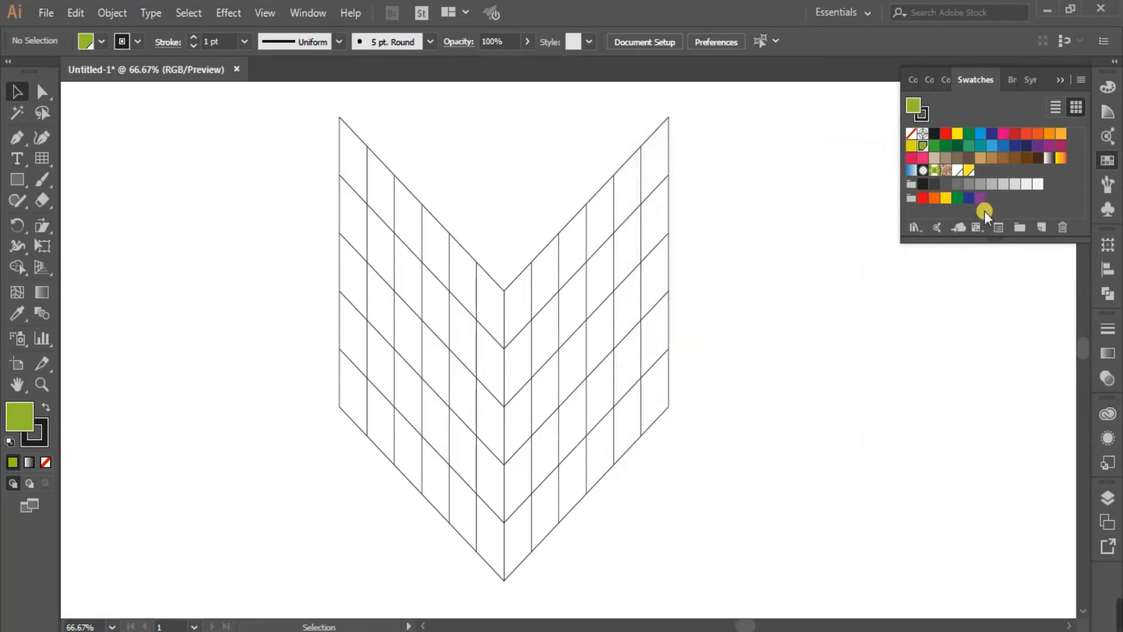
left_click_drag(925, 152, 984, 174)
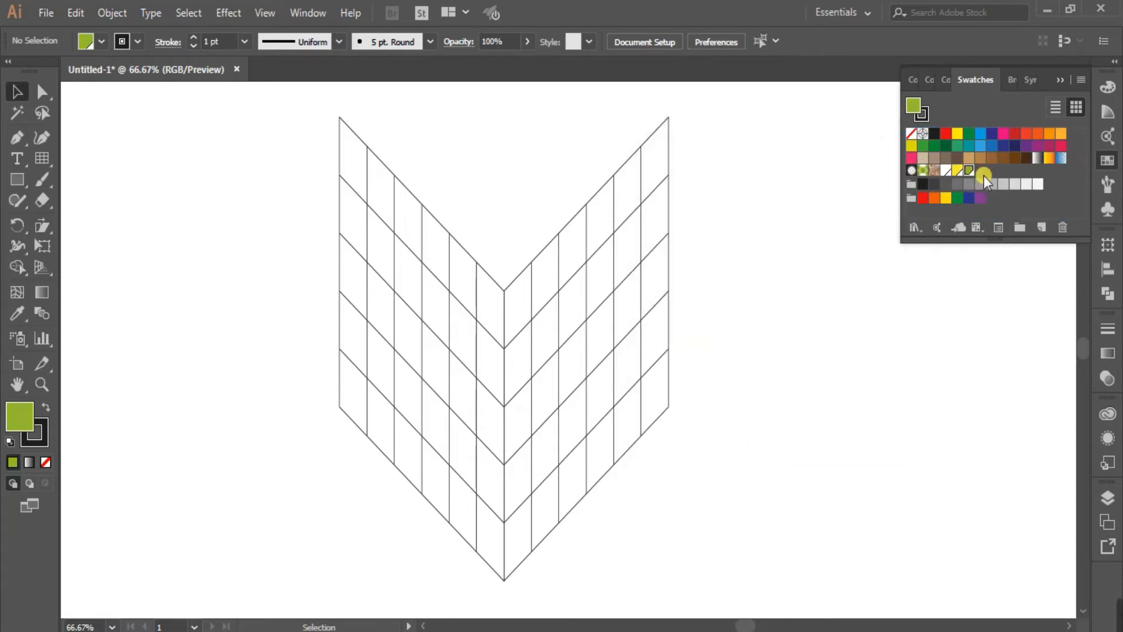
Make the teal swatch C=80 M=10 Y=45 K=0 global with green about 143 and blue about 156, and place it after the global green.
double_click(968, 147)
left_click(717, 229)
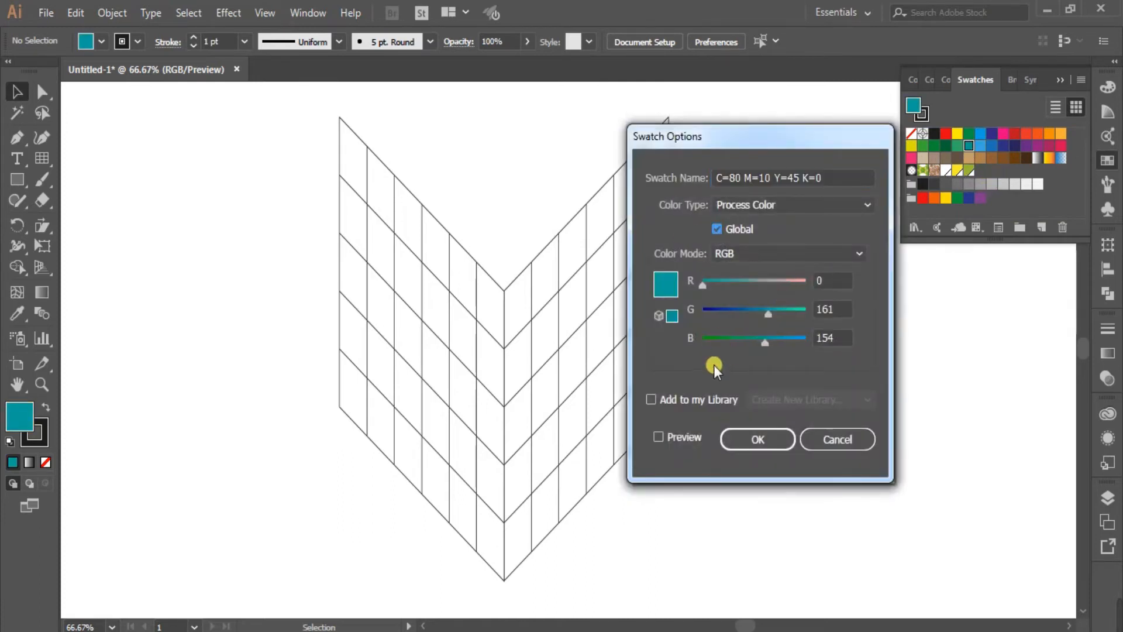
left_click(658, 436)
left_click_drag(766, 344, 771, 343)
left_click_drag(763, 313, 759, 313)
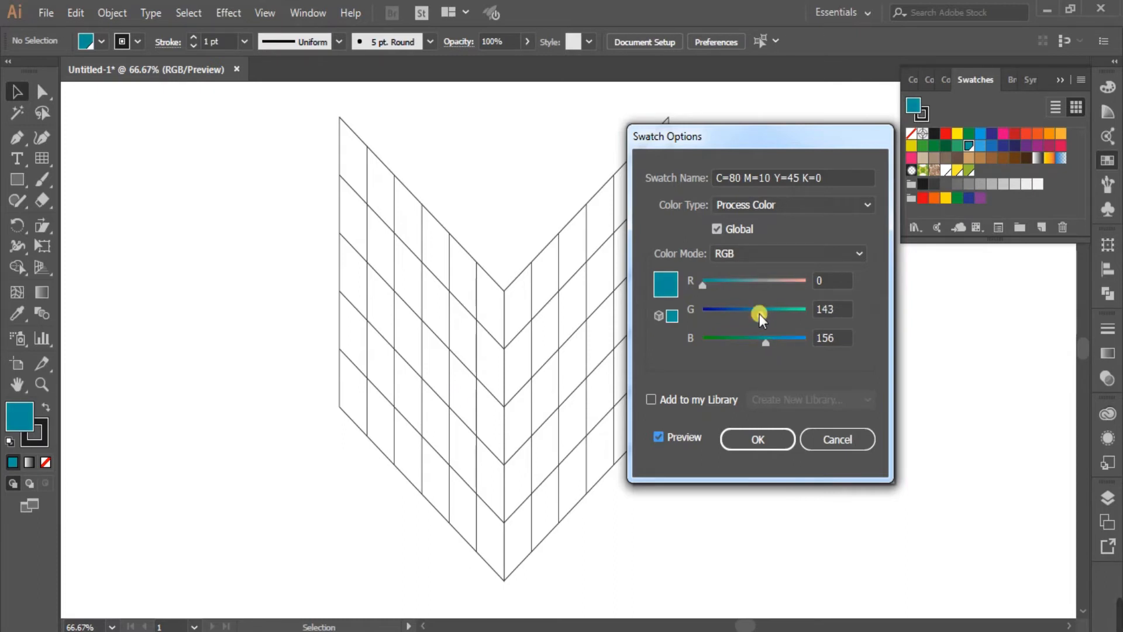
left_click(776, 436)
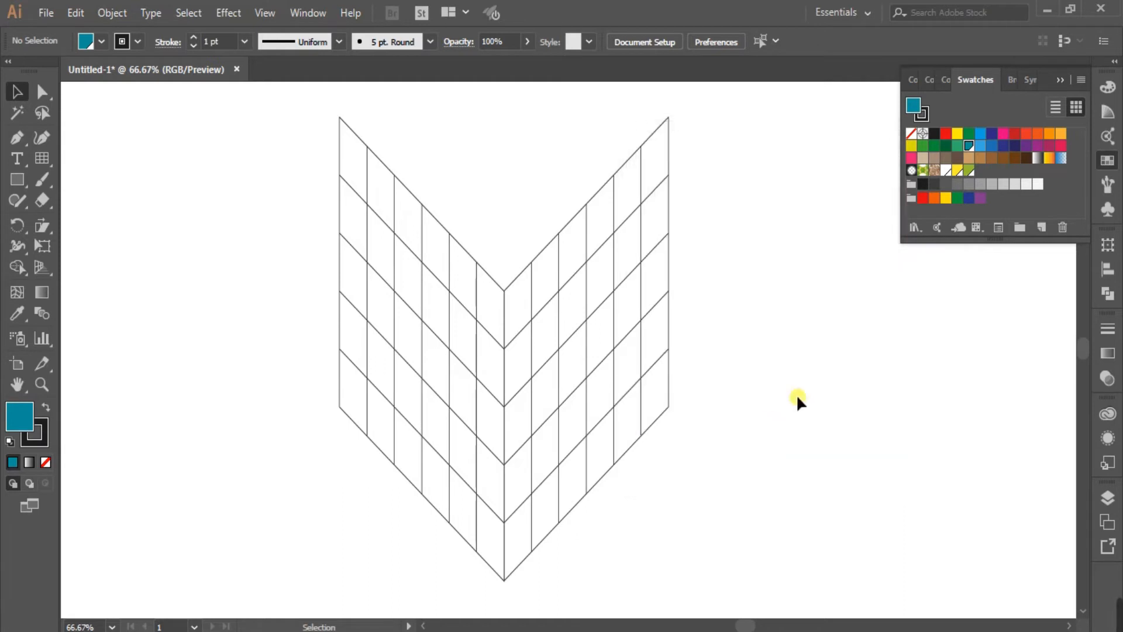
left_click_drag(969, 150, 1003, 169)
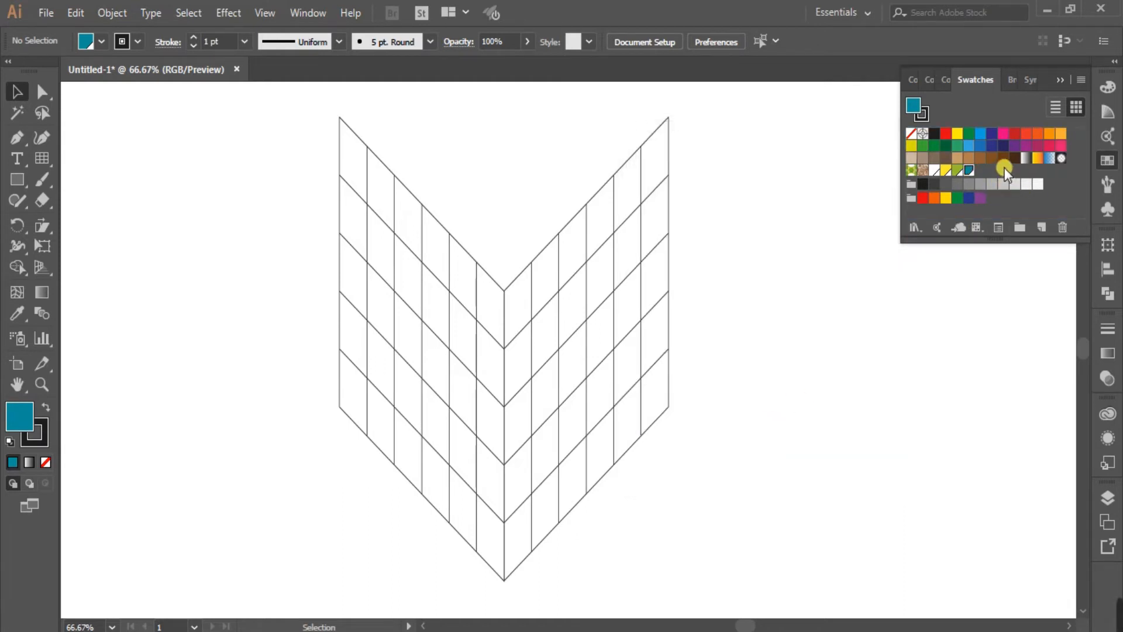
Make the dark blue swatch C=100 M=95 Y=5 K=0 global with a slightly lower blue value, and place it after the global teal.
double_click(993, 146)
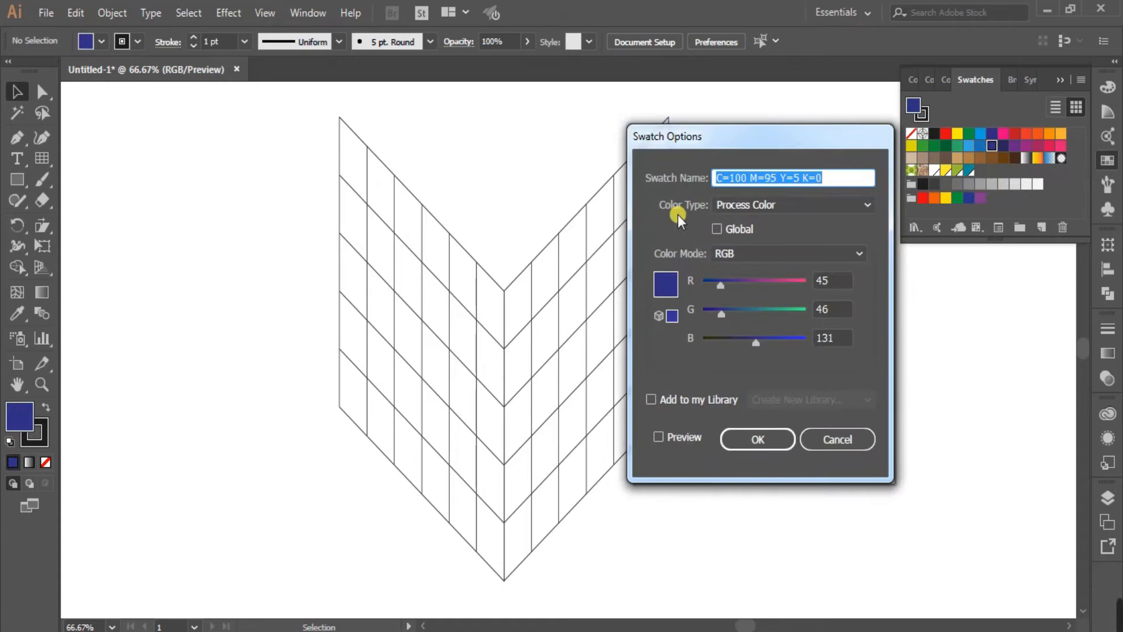
left_click(717, 229)
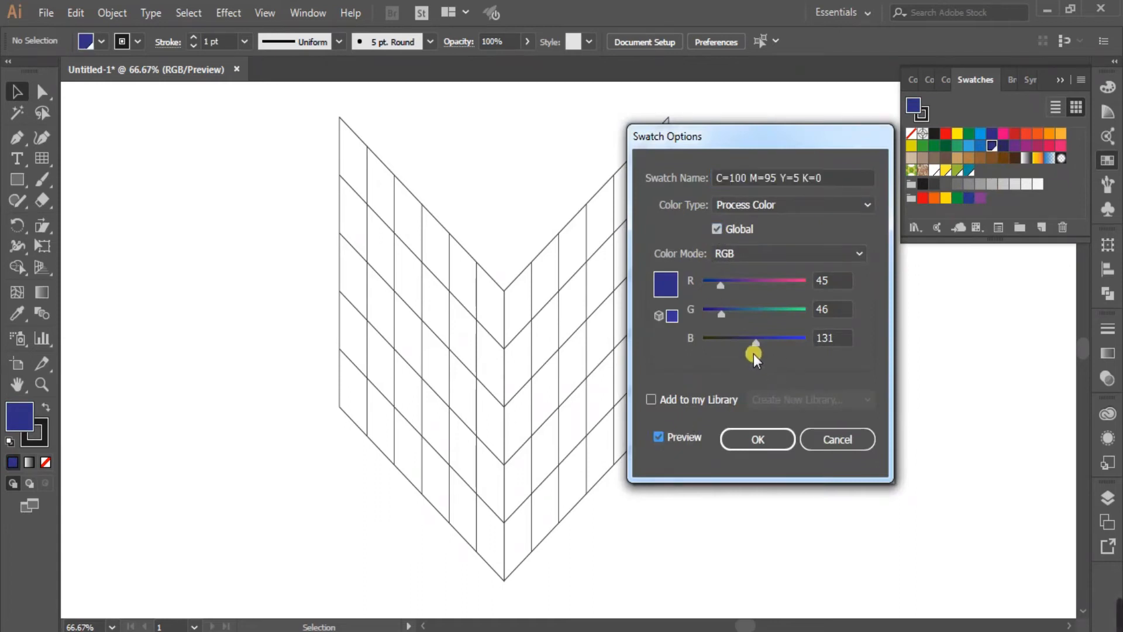
mouse_move(755, 344)
left_mouse_down()
mouse_move(728, 314)
mouse_move(746, 342)
left_mouse_up()
left_click(757, 438)
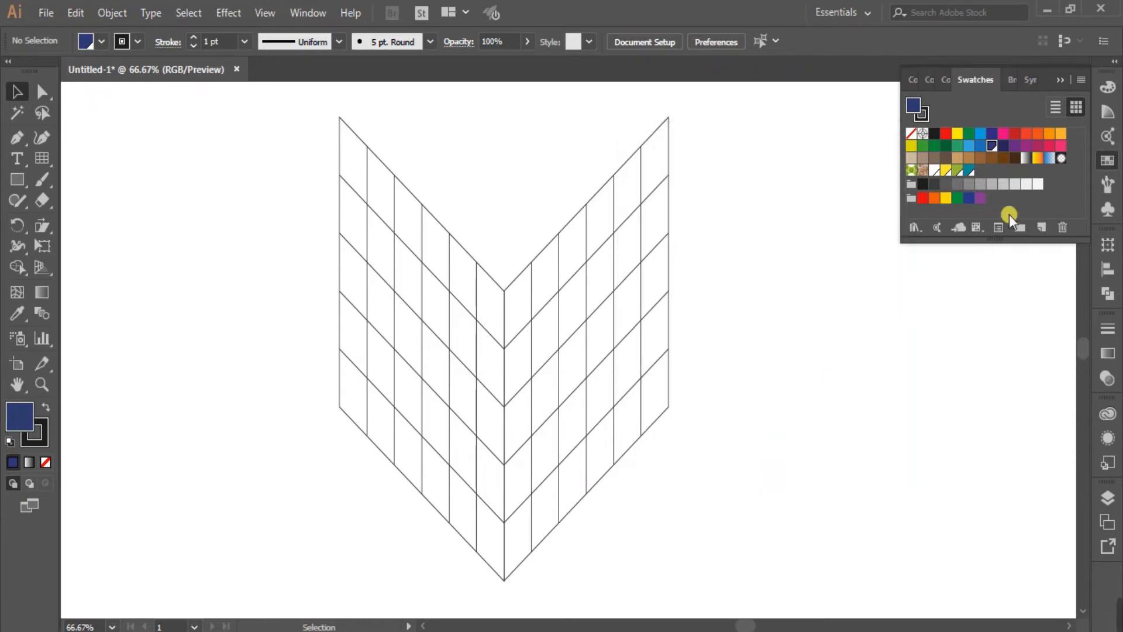
left_click_drag(982, 178, 981, 175)
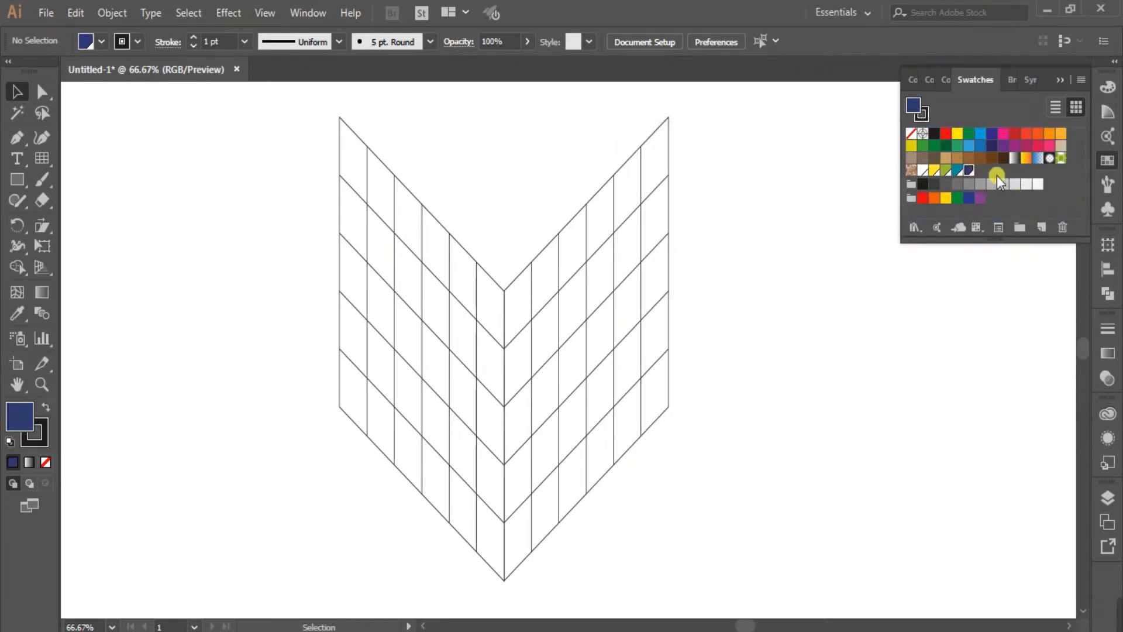
left_click(1059, 81)
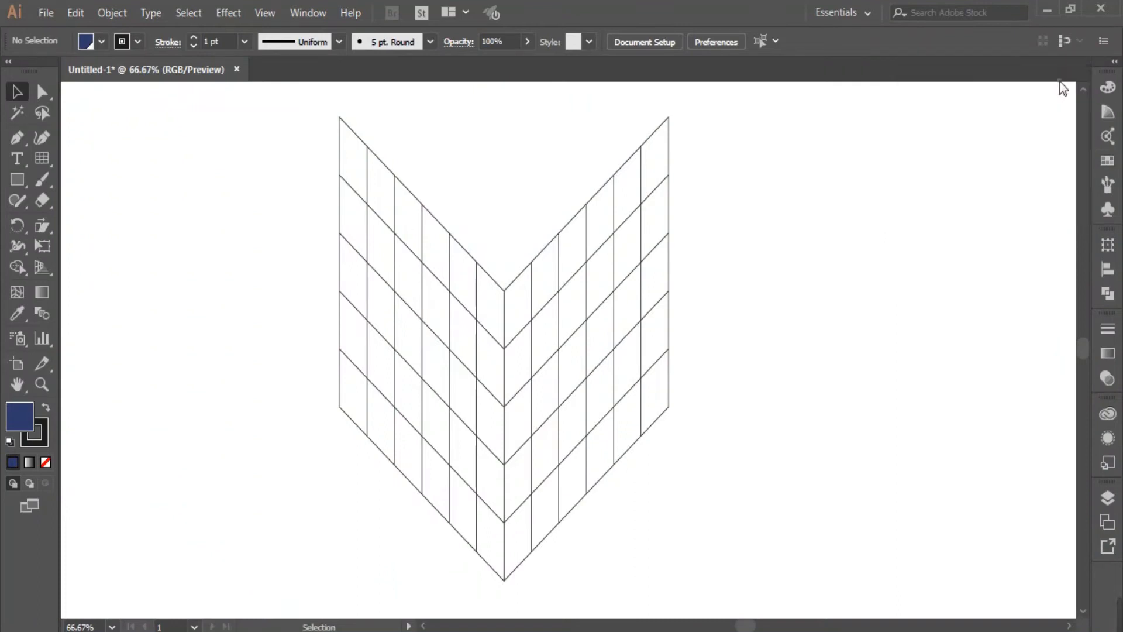
Select the sheared grid and activate the Live Paint Bucket with the swatches open.
left_click(338, 270)
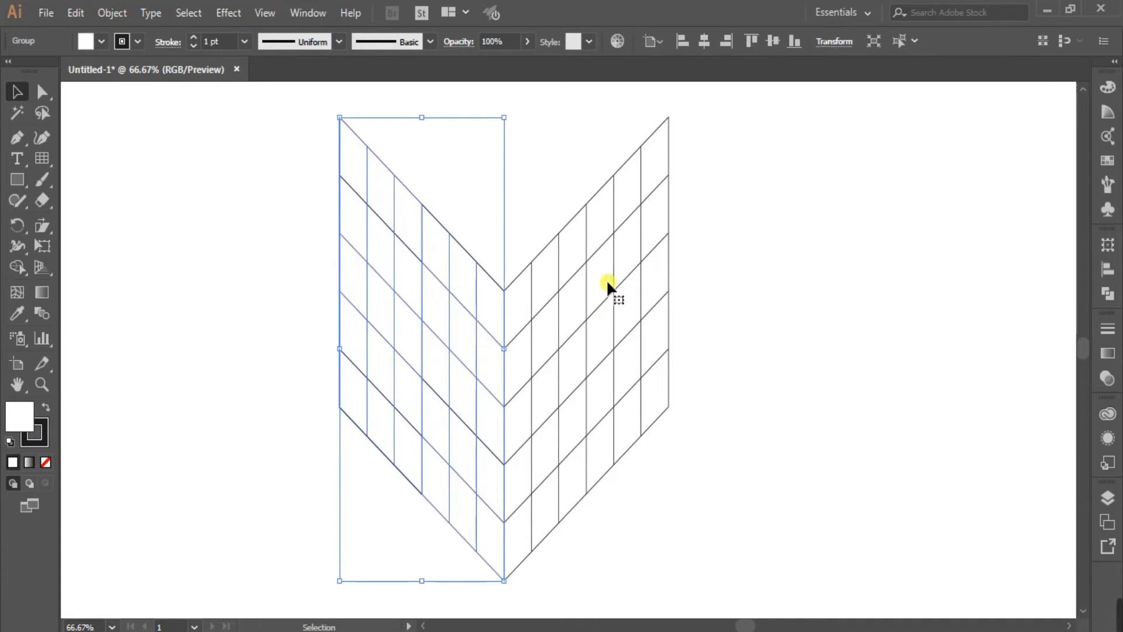
left_click(19, 266)
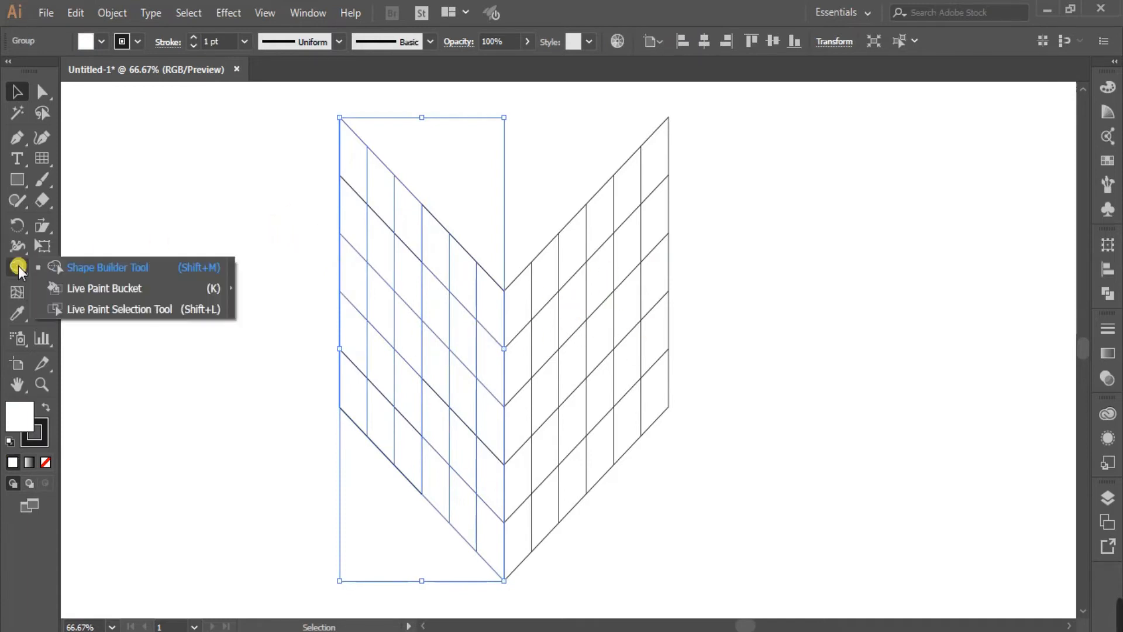
left_click(106, 289)
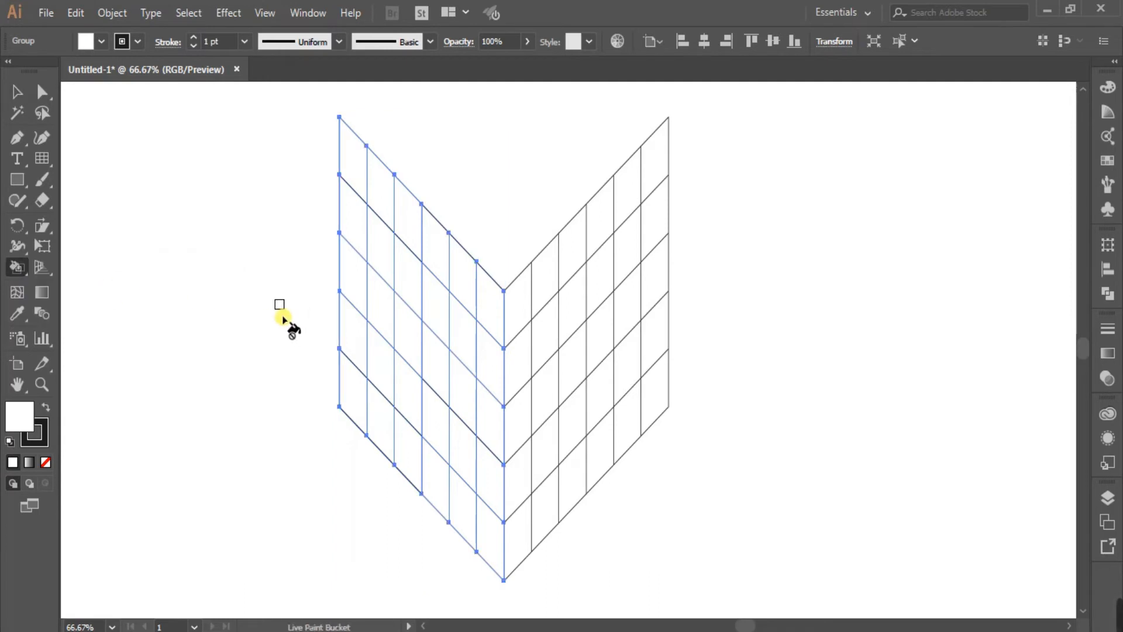
left_click(1106, 160)
Try out black and green as the Live Paint fill and cycle onward through the neighbouring default swatches.
left_click(934, 134)
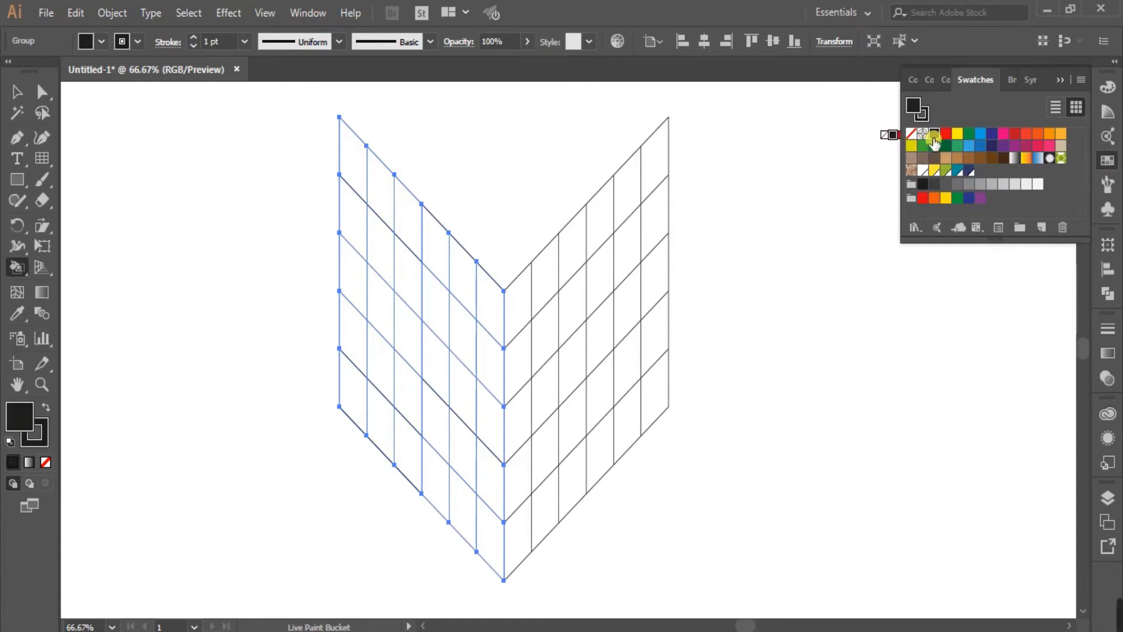
left_click(968, 134)
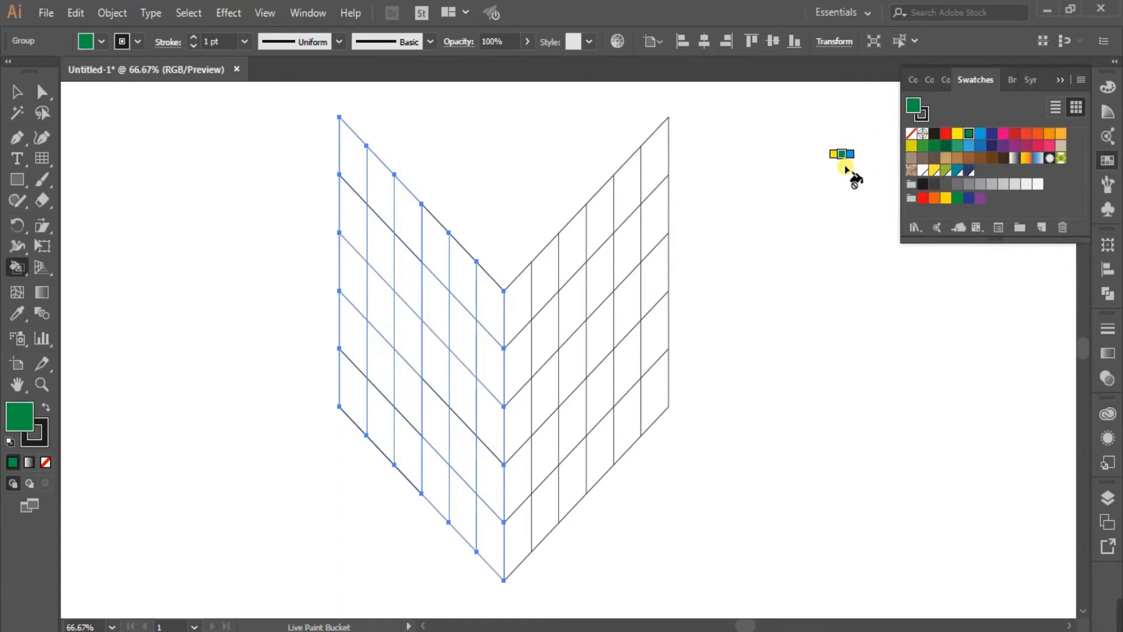
key("Right")
key("Right")
key("Right")
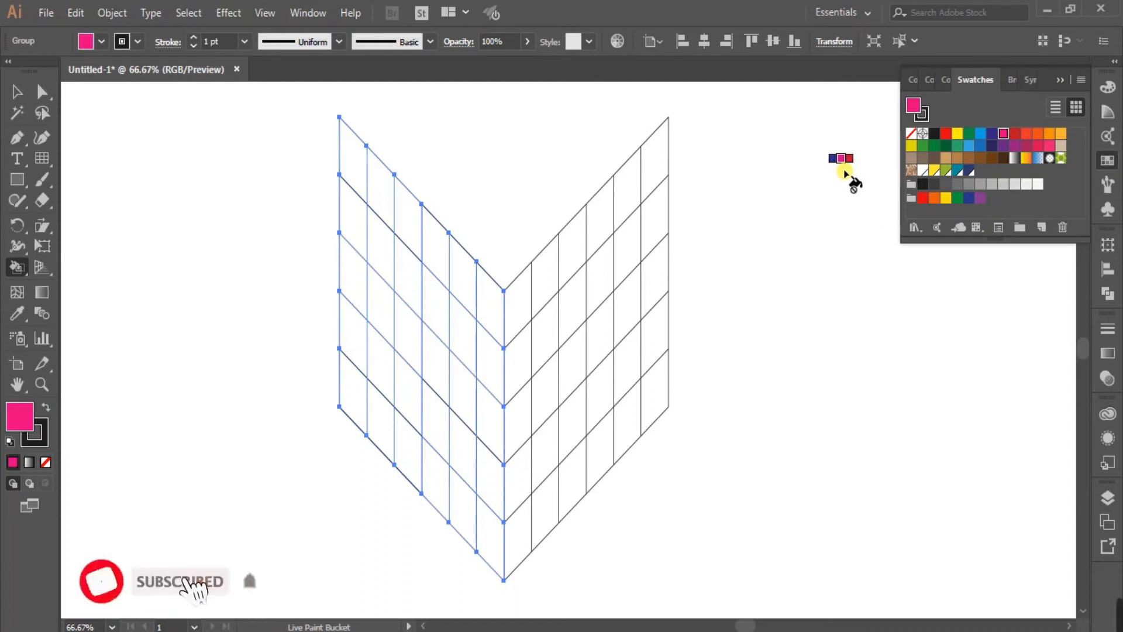
key("Right")
key("Right")
key("Right")
key("Right")
key("Right")
key("Right")
key("Right")
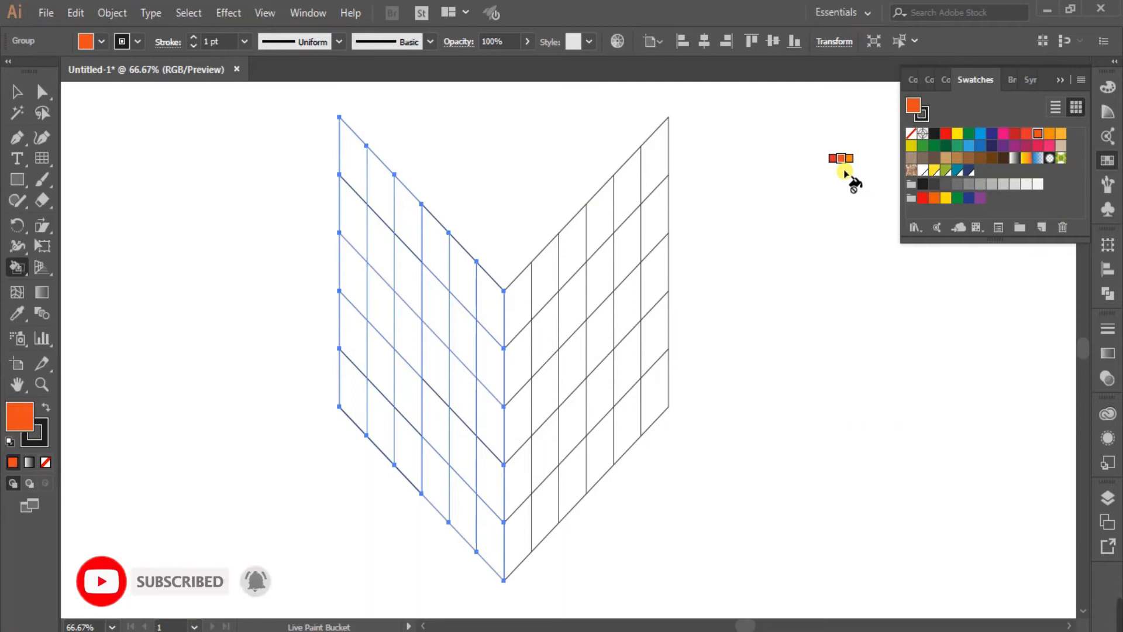
key("Right")
key("Right")
key("Right")
key("Right")
key("Right")
key("Right")
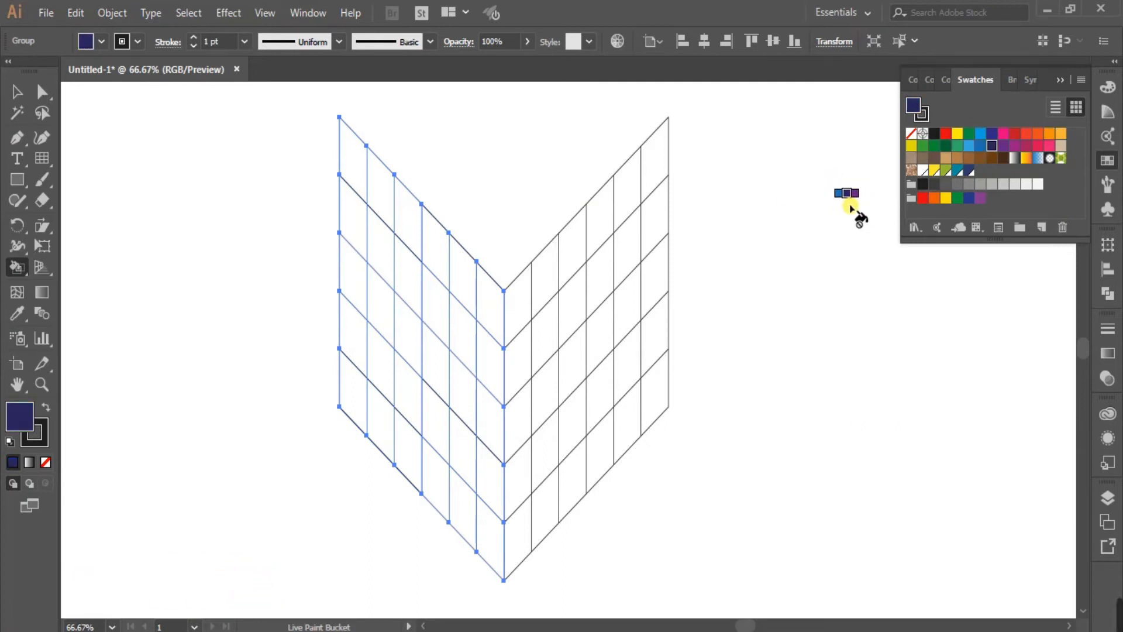
Make the grid a Live Paint group with global White, and fill the diagonal from the fifth column's top cell to the first column's bottom cell yellow.
left_click(923, 172)
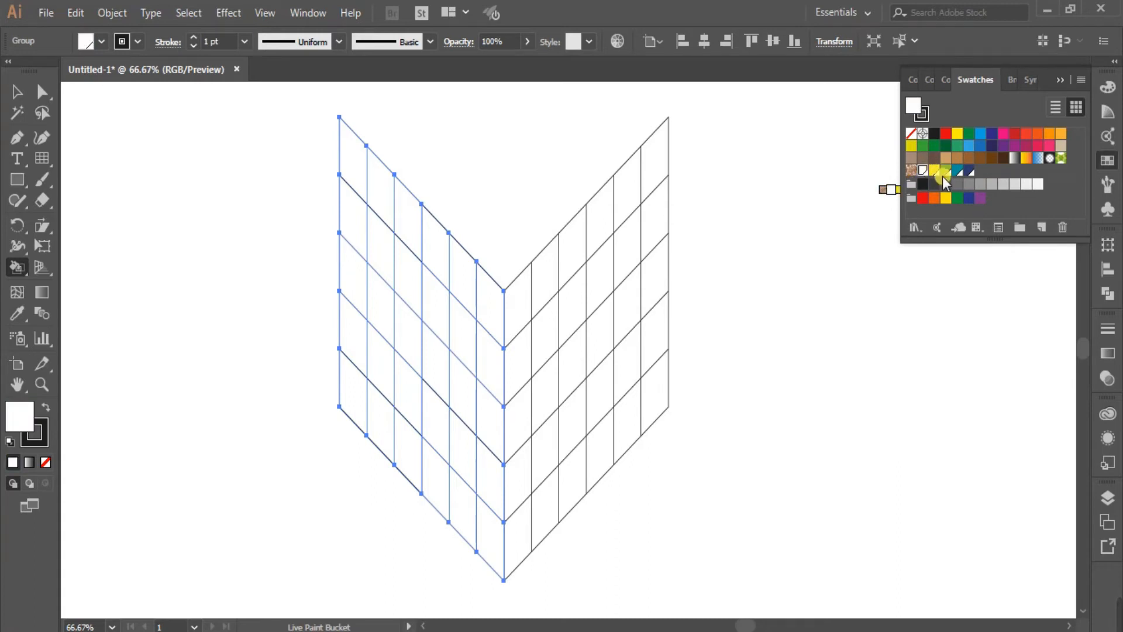
left_click(494, 314)
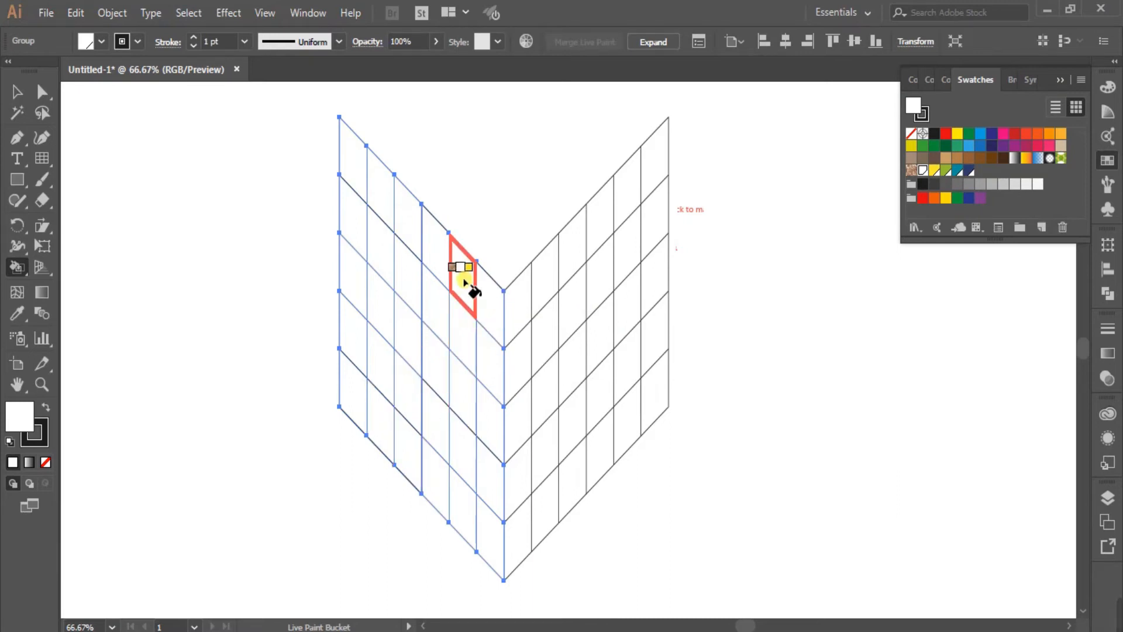
key("Right")
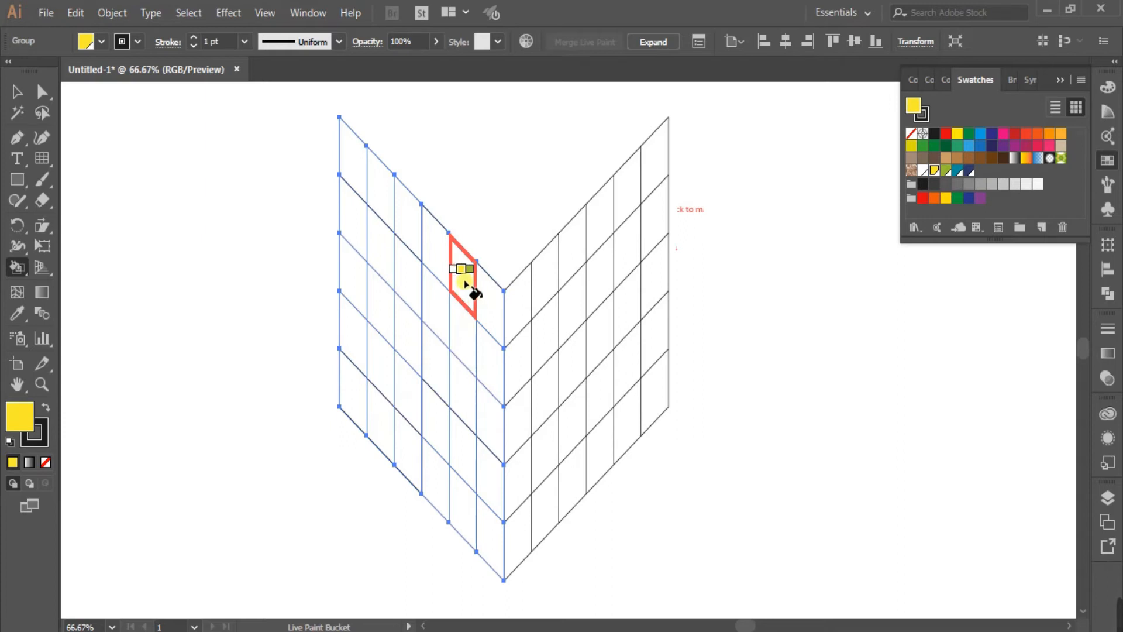
left_click(464, 280)
left_click(443, 306)
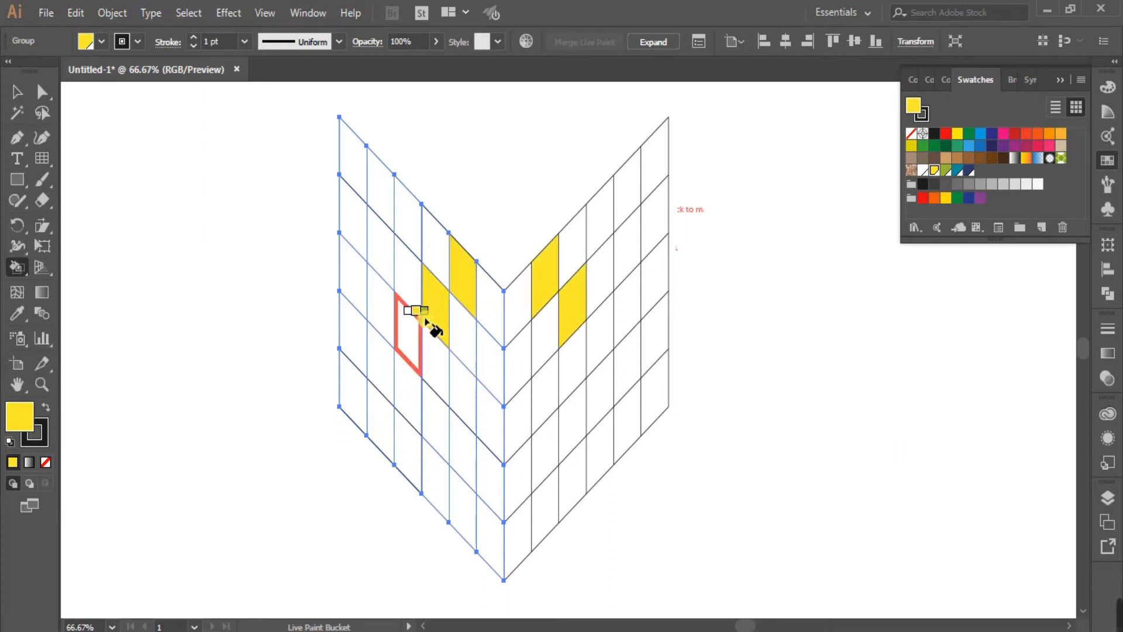
left_click(406, 332)
left_click(384, 362)
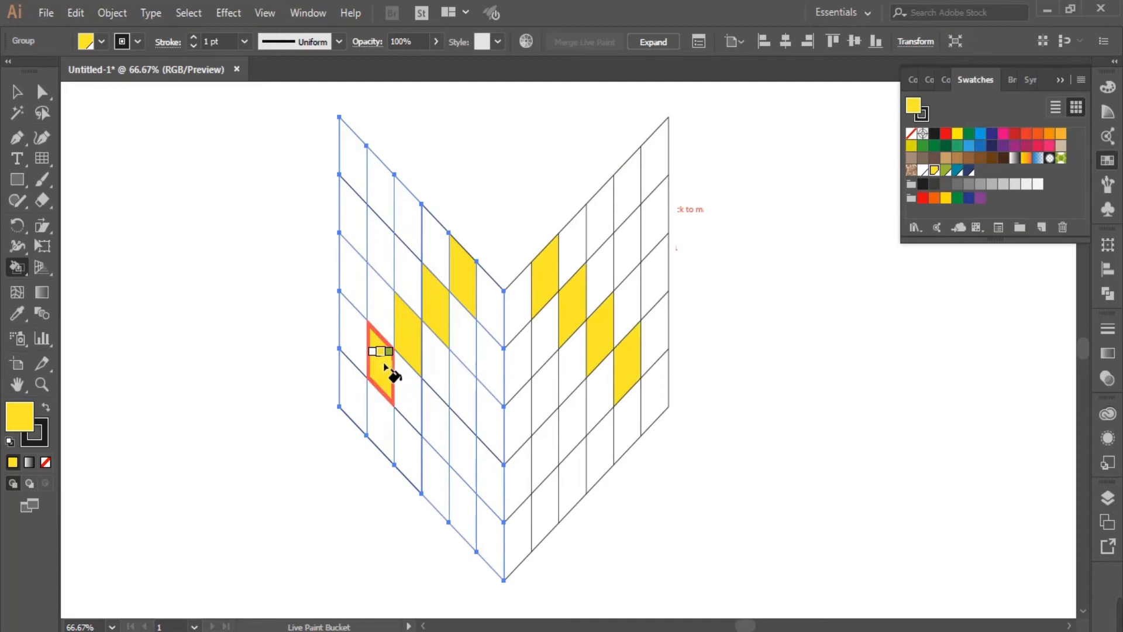
left_click(355, 392)
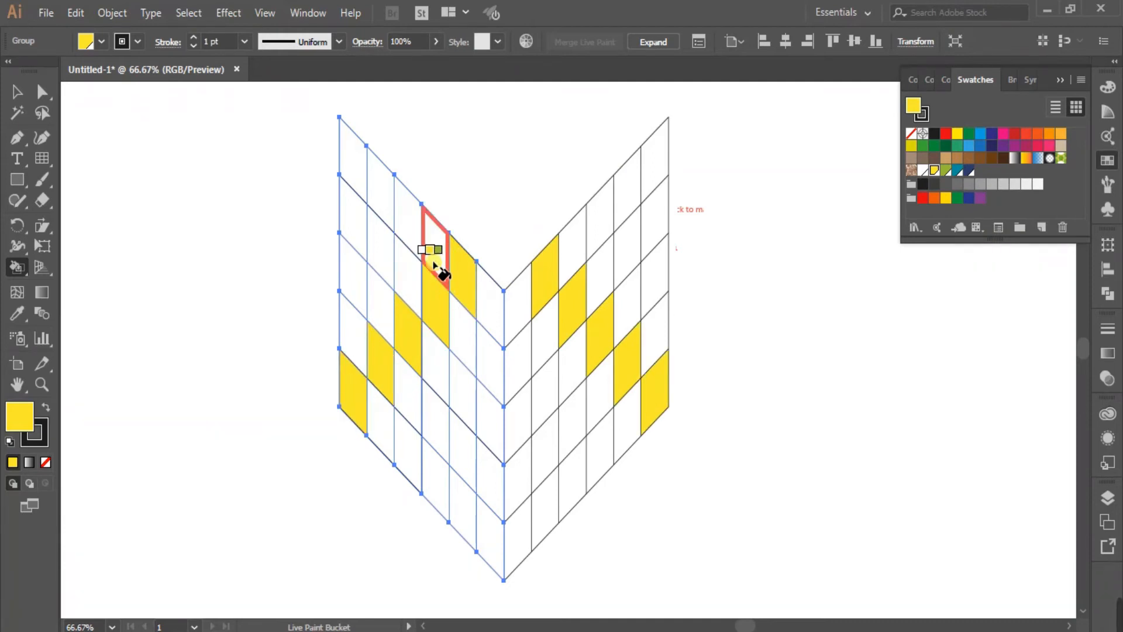
Fill the four-cell diagonal directly above the yellow one in the original grid with the global green swatch.
key("Right")
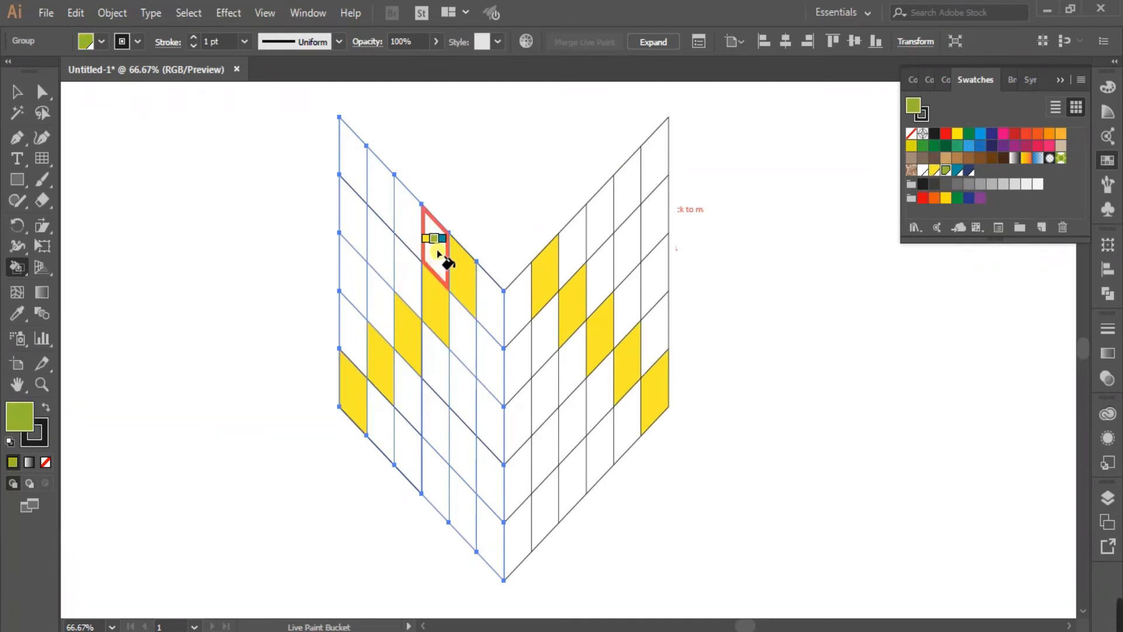
left_click(436, 255)
left_click(410, 274)
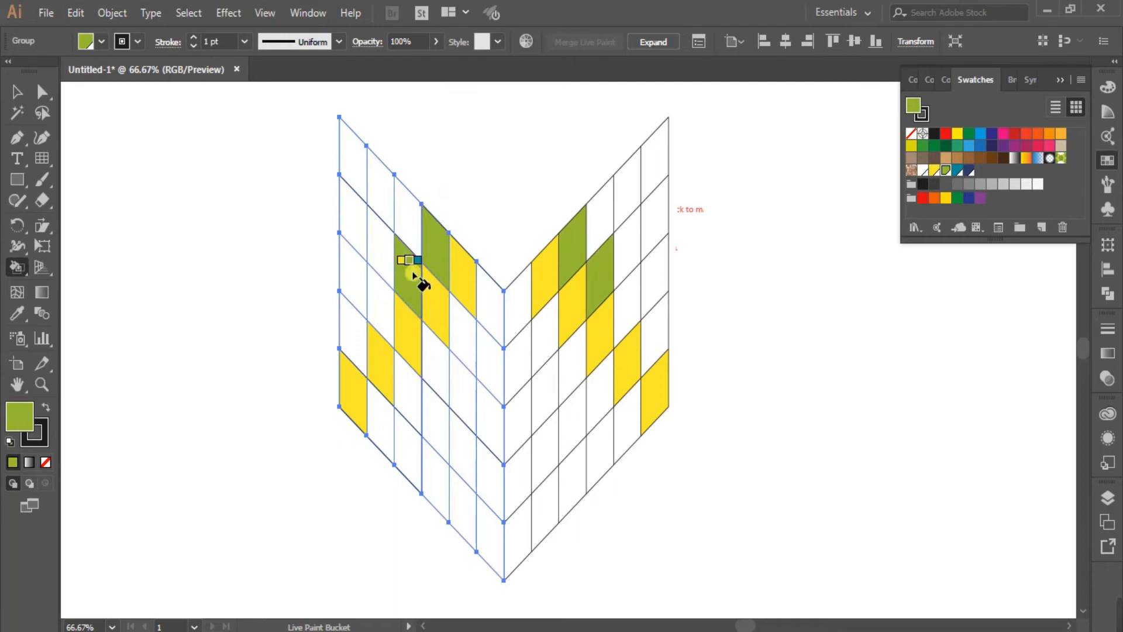
left_click(379, 301)
left_click(351, 326)
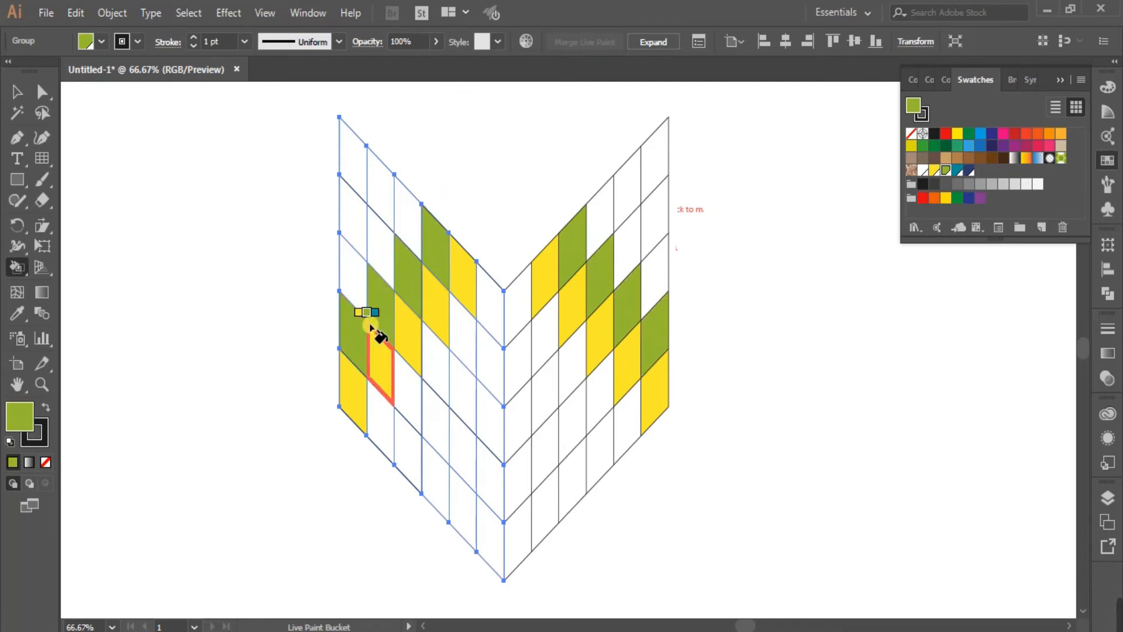
Fill the three-cell diagonal directly above the green one in the original grid with the global teal swatch.
key("Right")
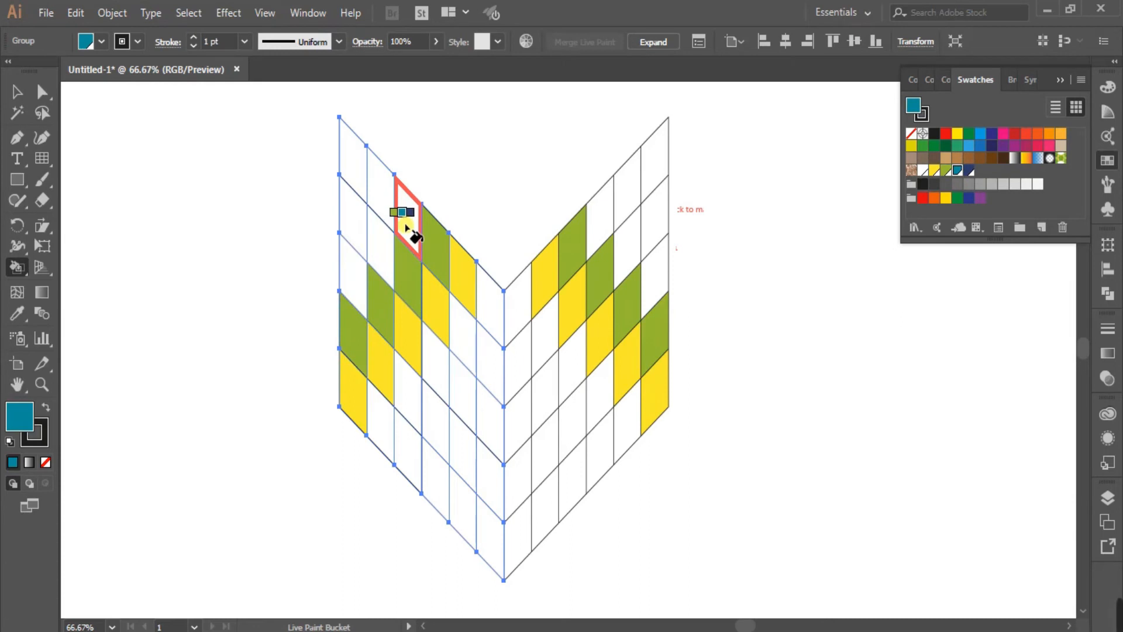
left_click(408, 234)
left_click(381, 251)
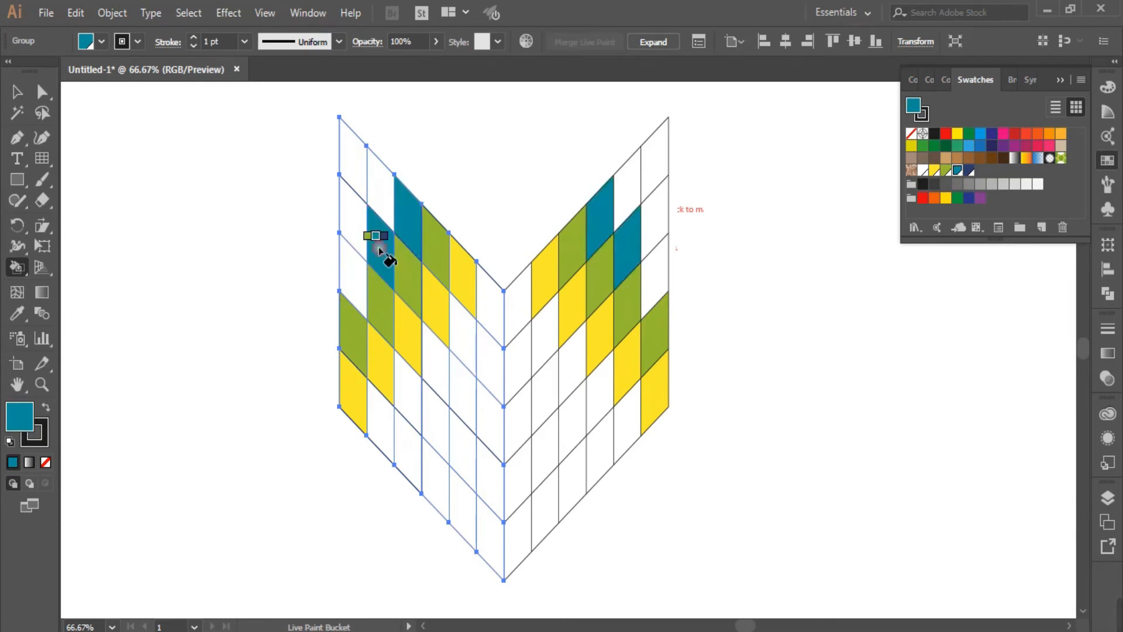
left_click(357, 283)
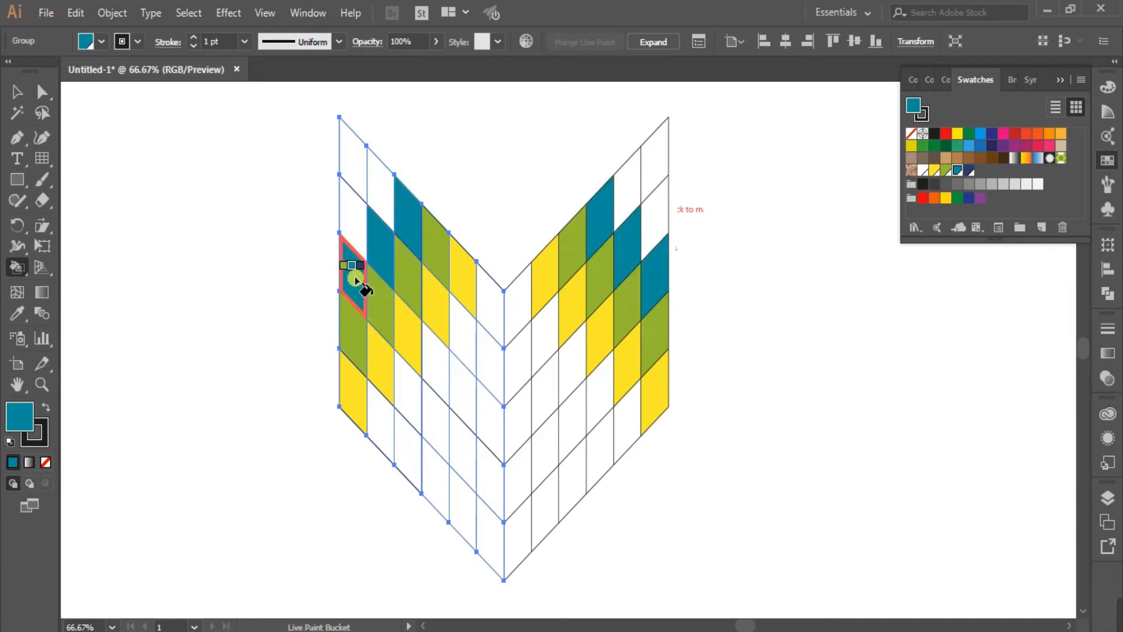
Fill the two-cell diagonal directly above the teal one in the original grid with the global navy swatch.
key("Right")
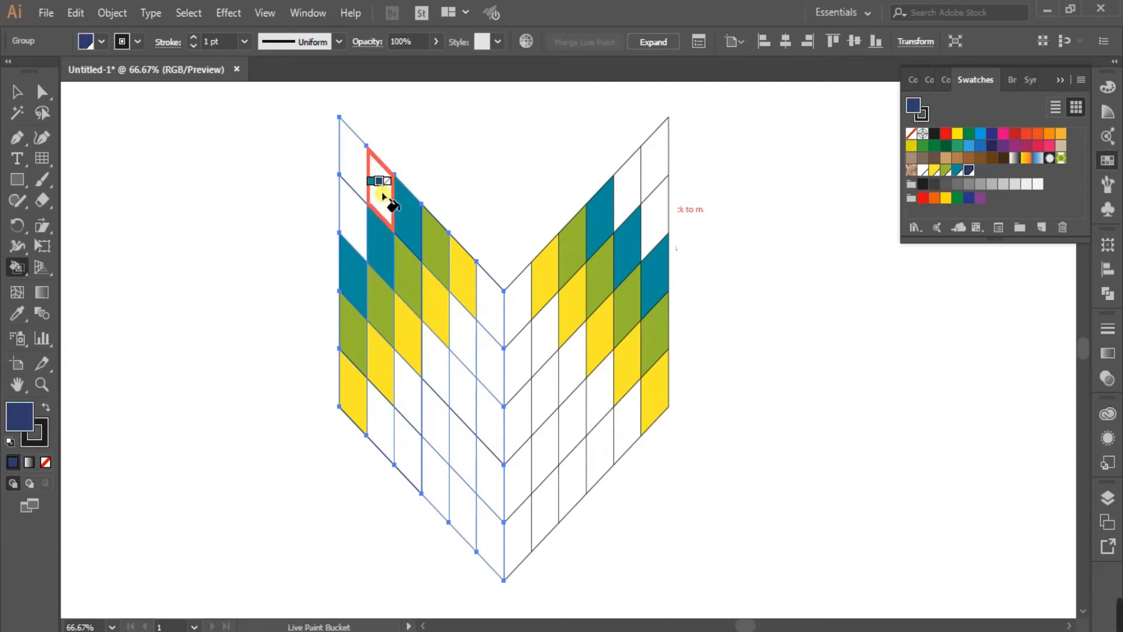
left_click(383, 193)
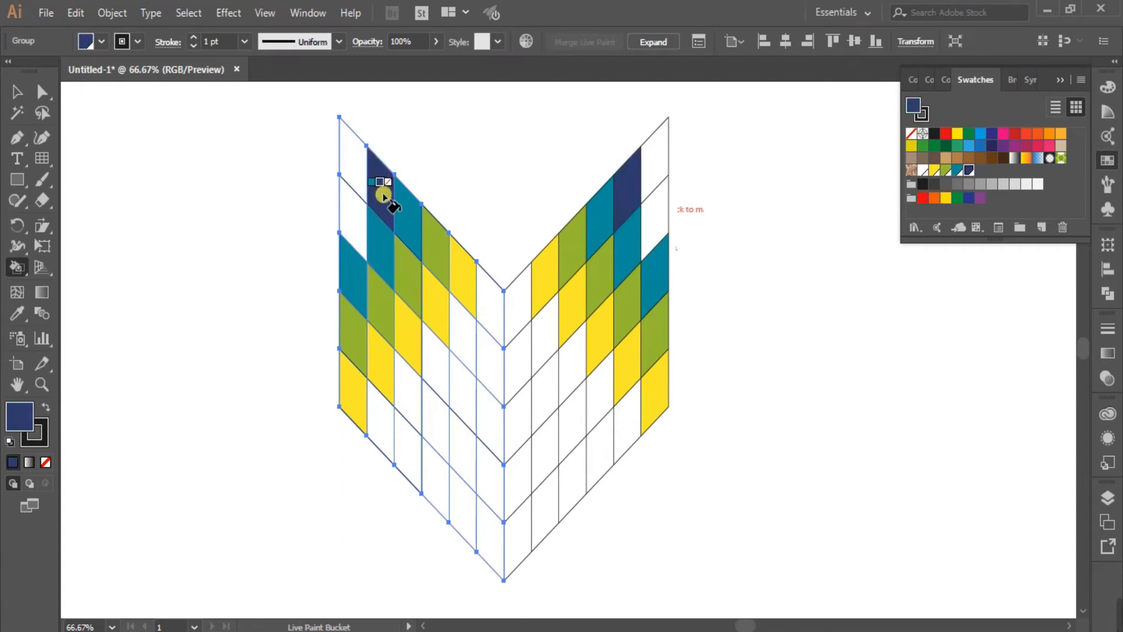
left_click(354, 228)
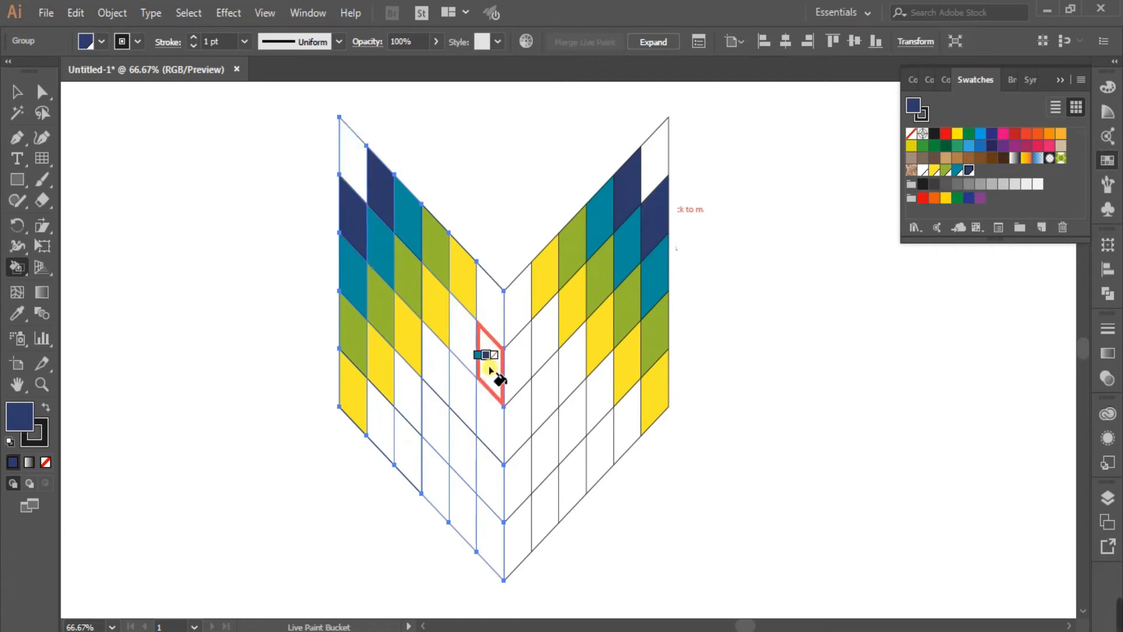
Fill the four-cell diagonal from the sixth column's second cell to the third column's bottom cell with the global navy swatch.
left_click(490, 370)
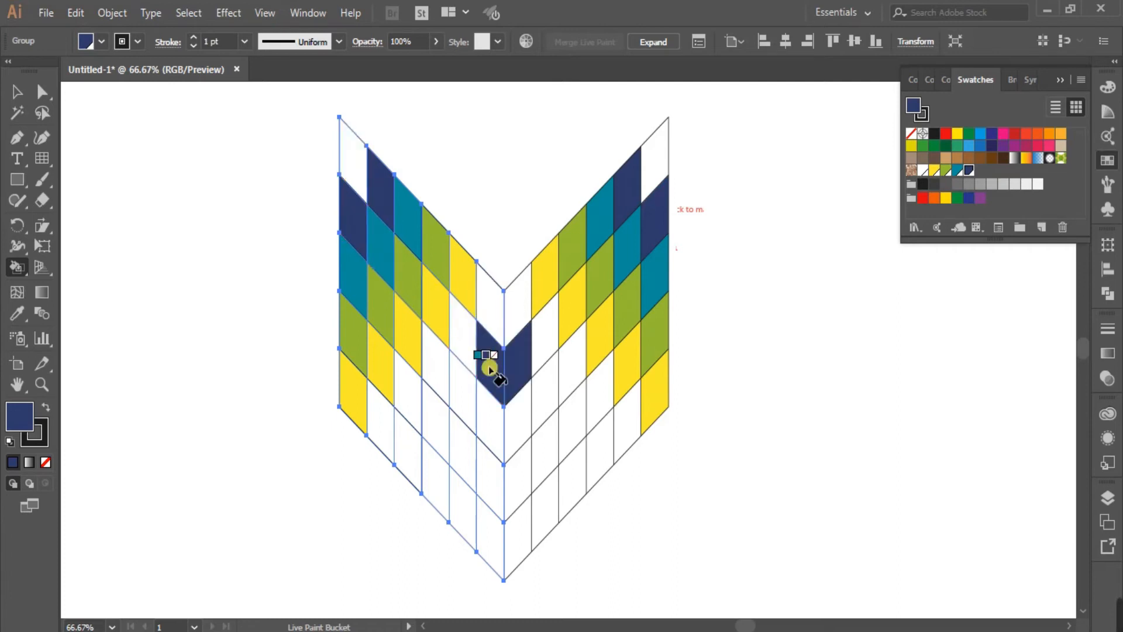
left_click(455, 402)
left_click(436, 422)
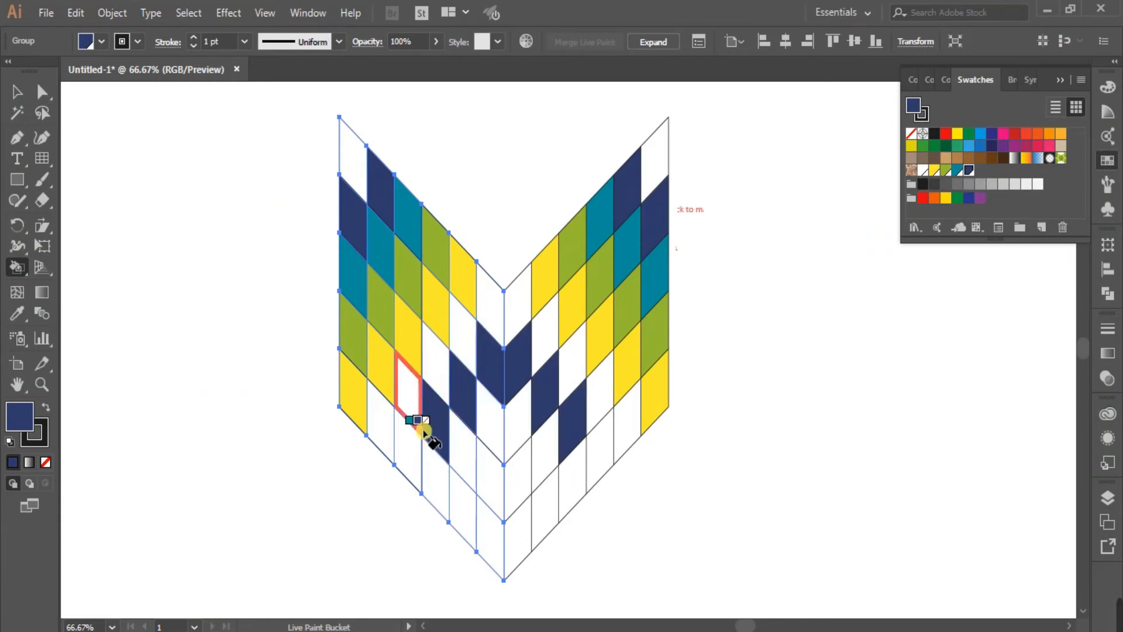
left_click(409, 449)
Fill the three-cell diagonal directly below the lower navy one in the original grid with the global teal swatch.
key("Left")
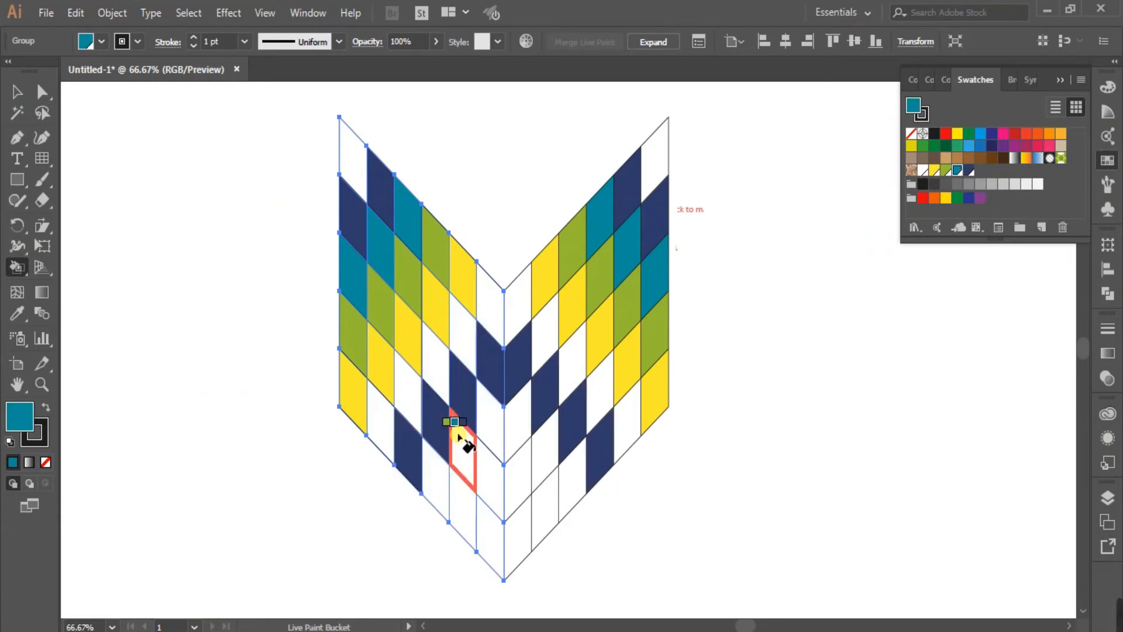
left_click(493, 434)
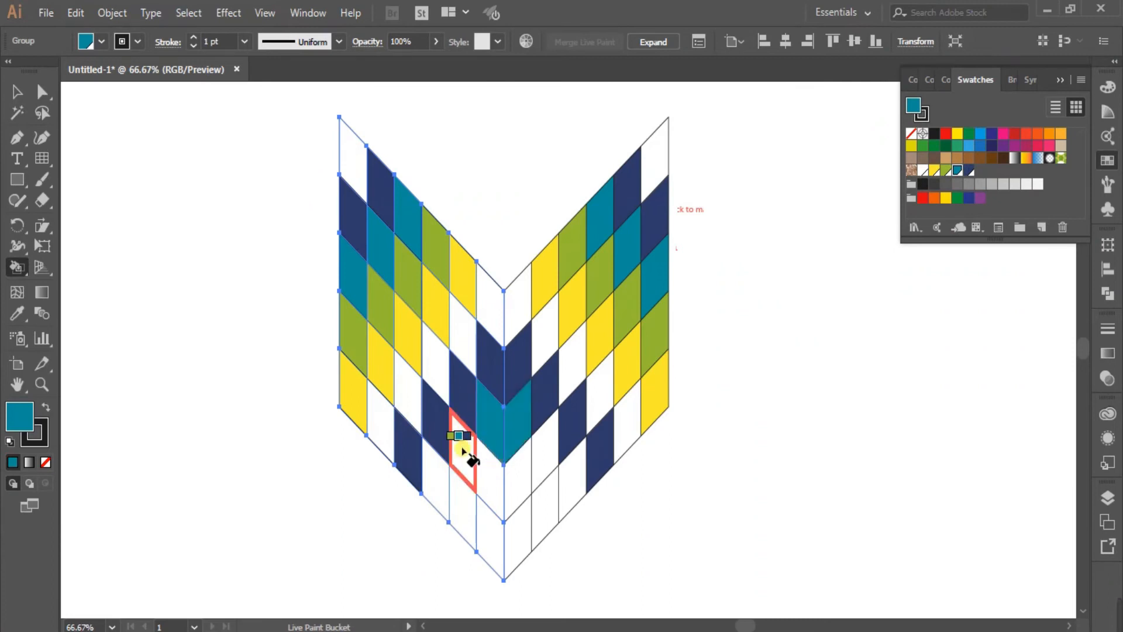
left_click(467, 448)
left_click(426, 490)
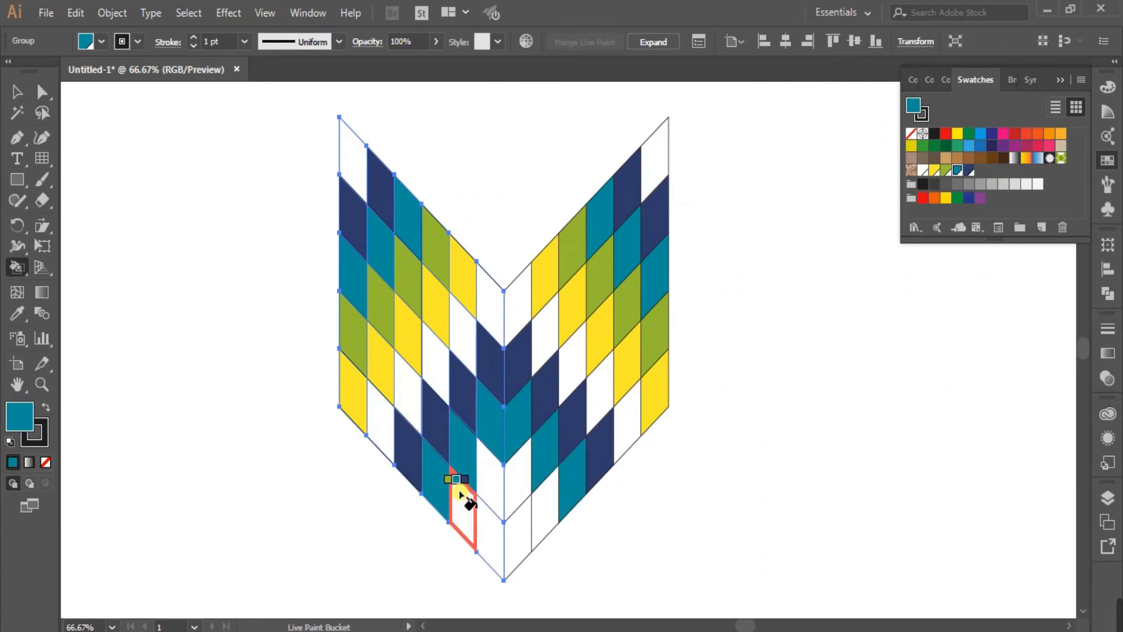
Fill the two-cell diagonal directly below the lower teal one in the original grid with the global green swatch.
key("Left")
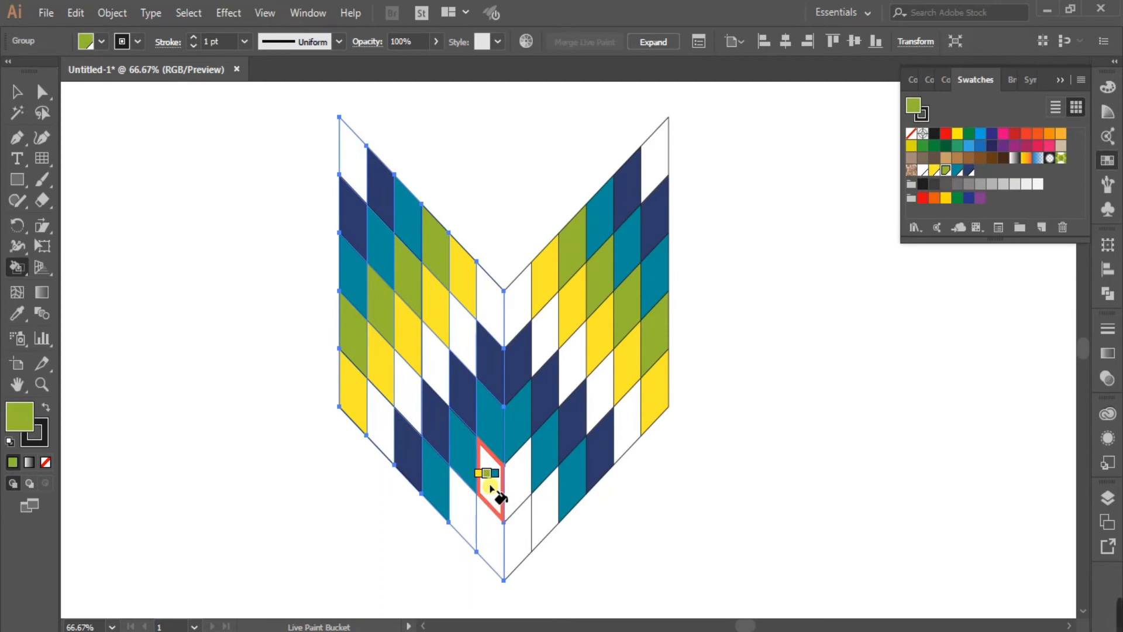
left_click(490, 486)
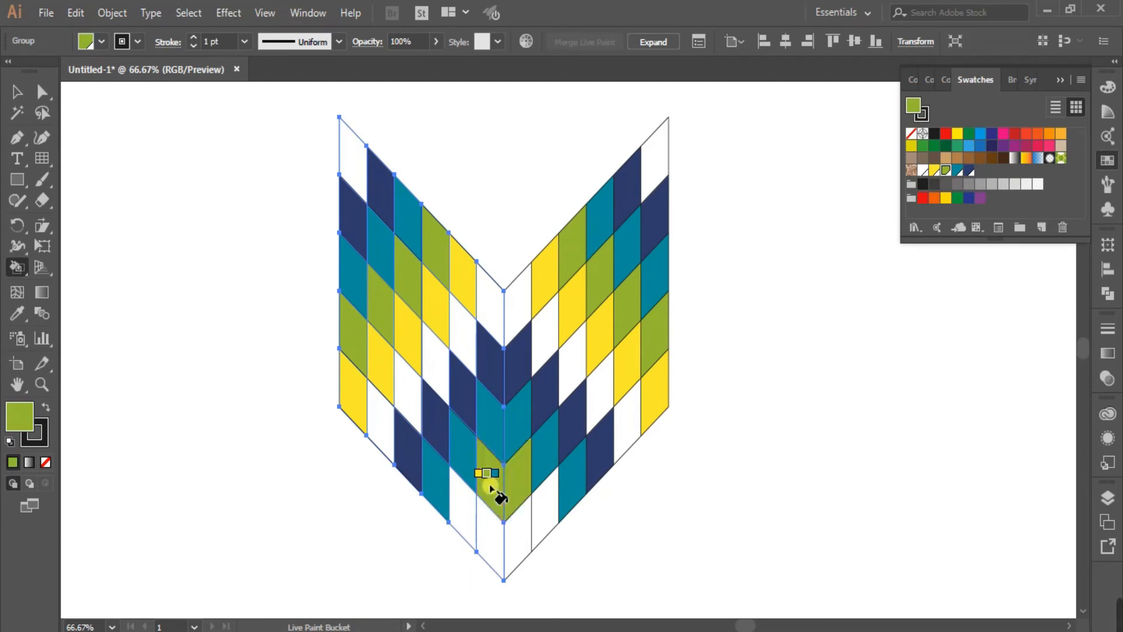
left_click(464, 510)
Fill the sixth column's bottom cell with global yellow and switch the Live Paint fill to global White.
key("Left")
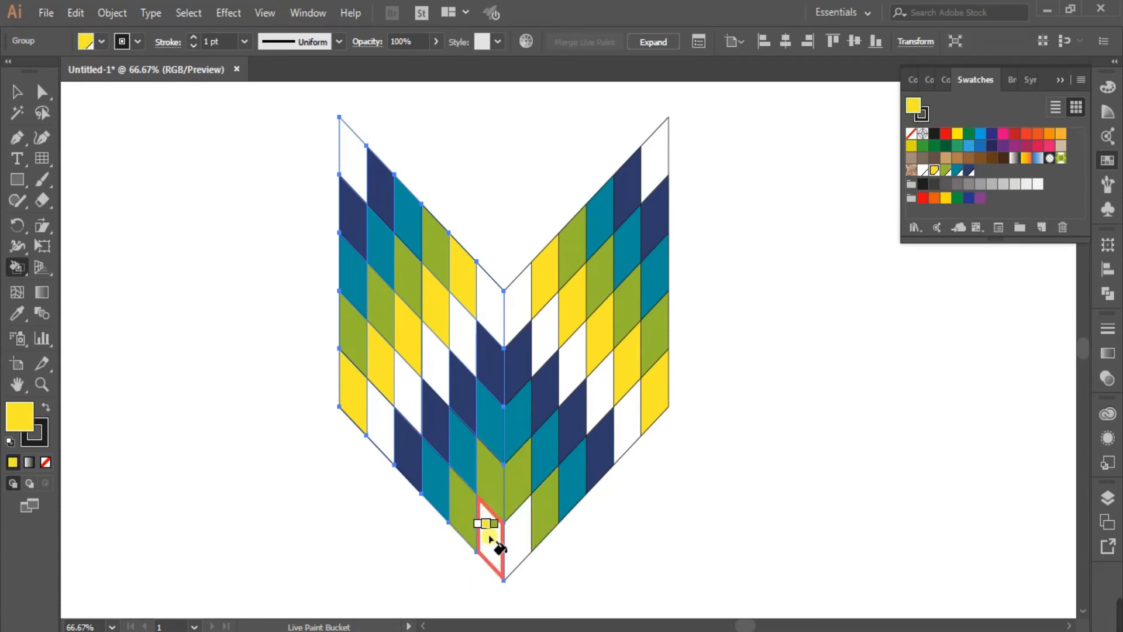
left_click(490, 537)
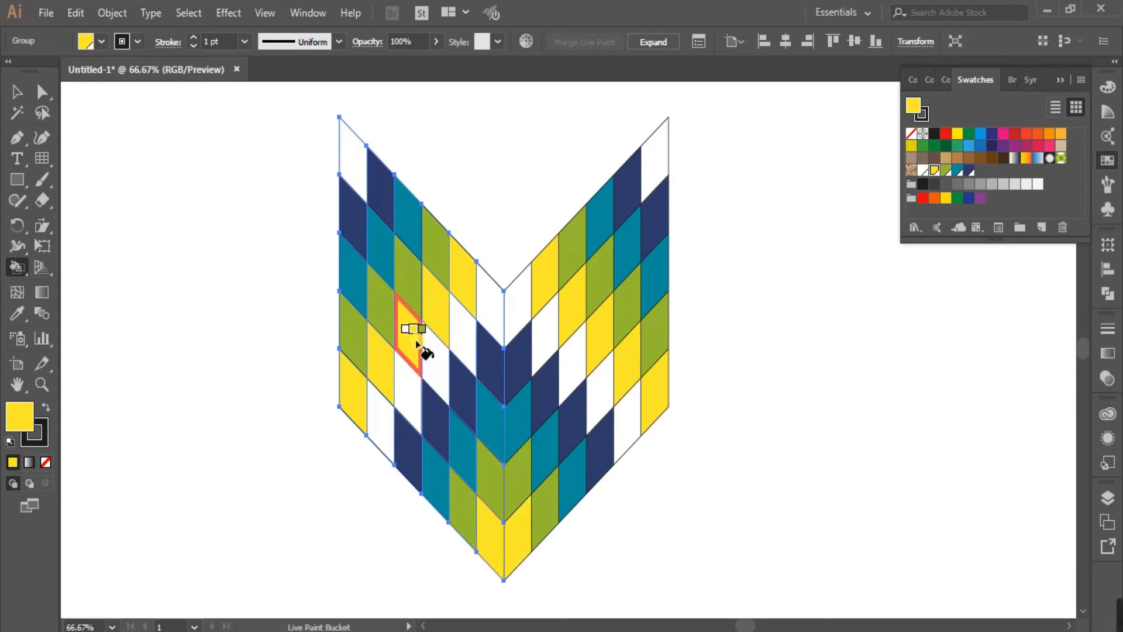
key("Left")
left_click(381, 187)
Remove the stroke from the whole Live Paint grid and deselect it.
left_click(17, 92)
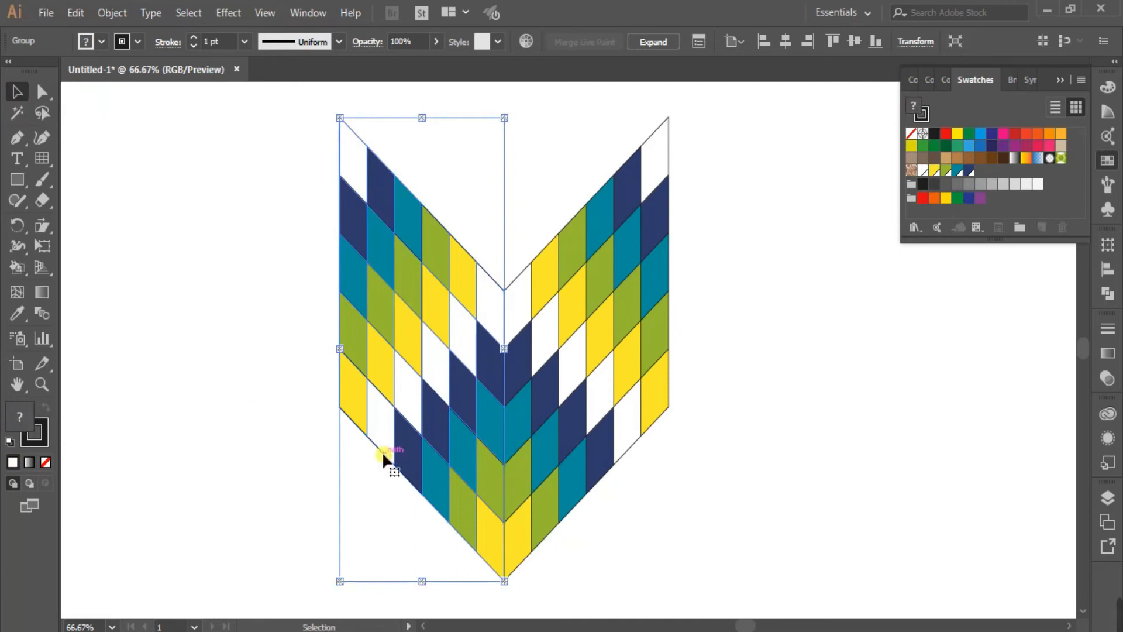
left_click(47, 461)
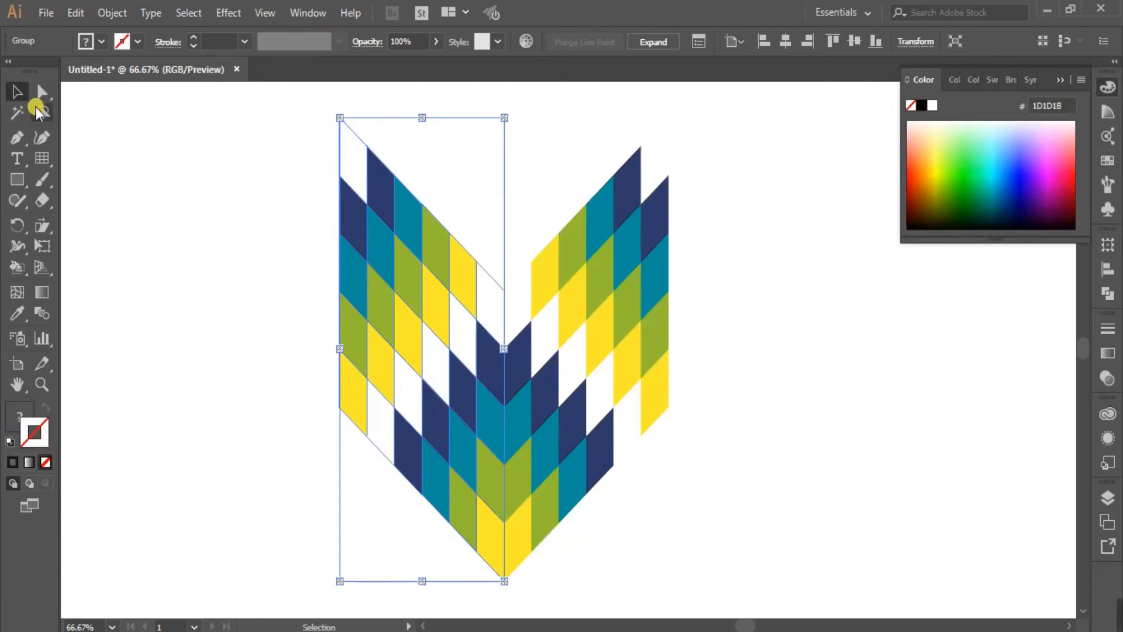
left_click(269, 219)
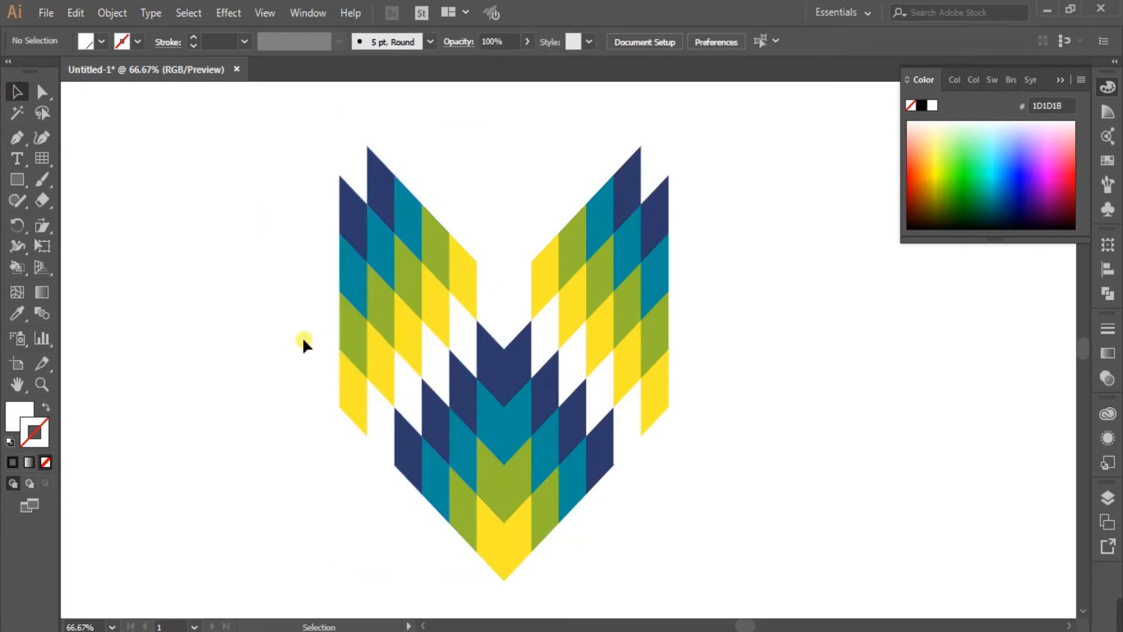
left_click(1064, 78)
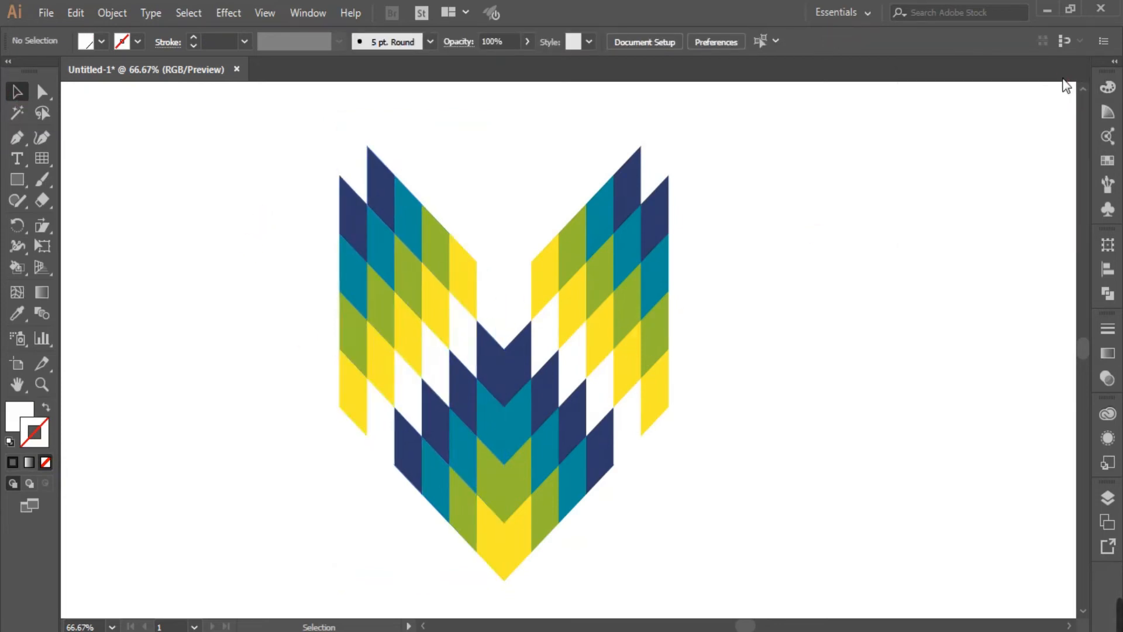
Make a new pattern from the mirrored Live Paint grid.
left_click(532, 425)
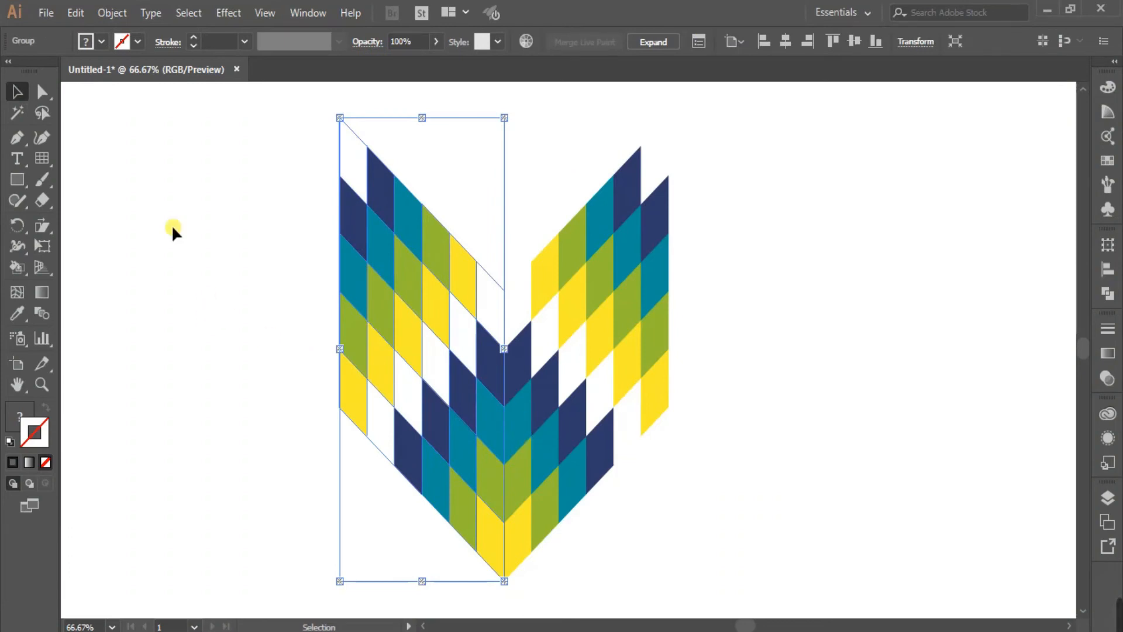
left_click(110, 12)
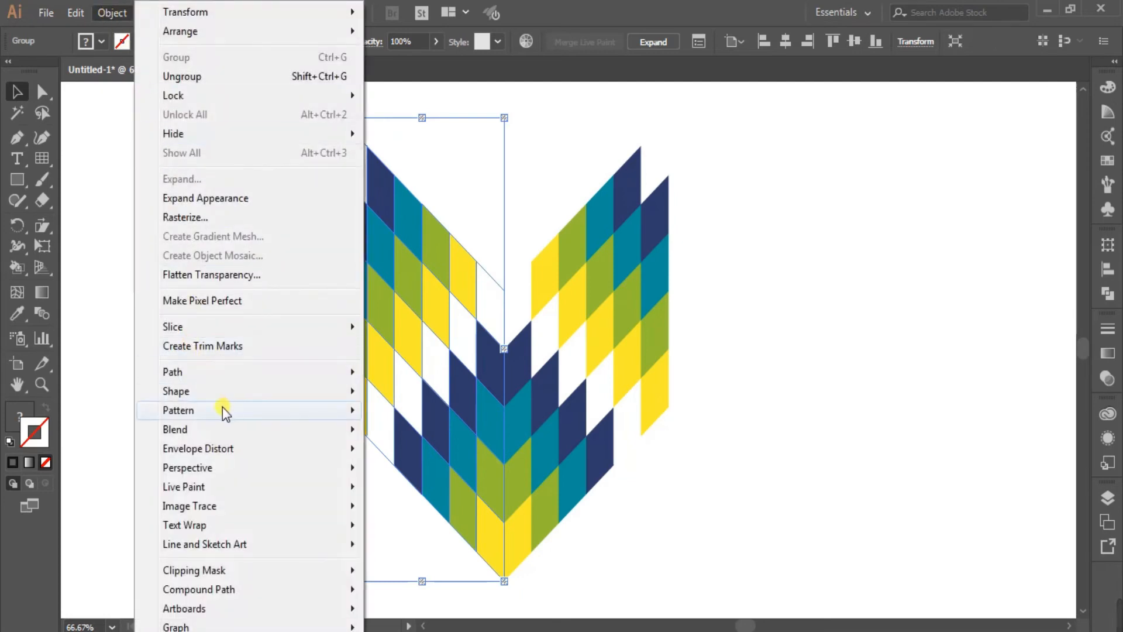
mouse_move(310, 415)
left_click(404, 413)
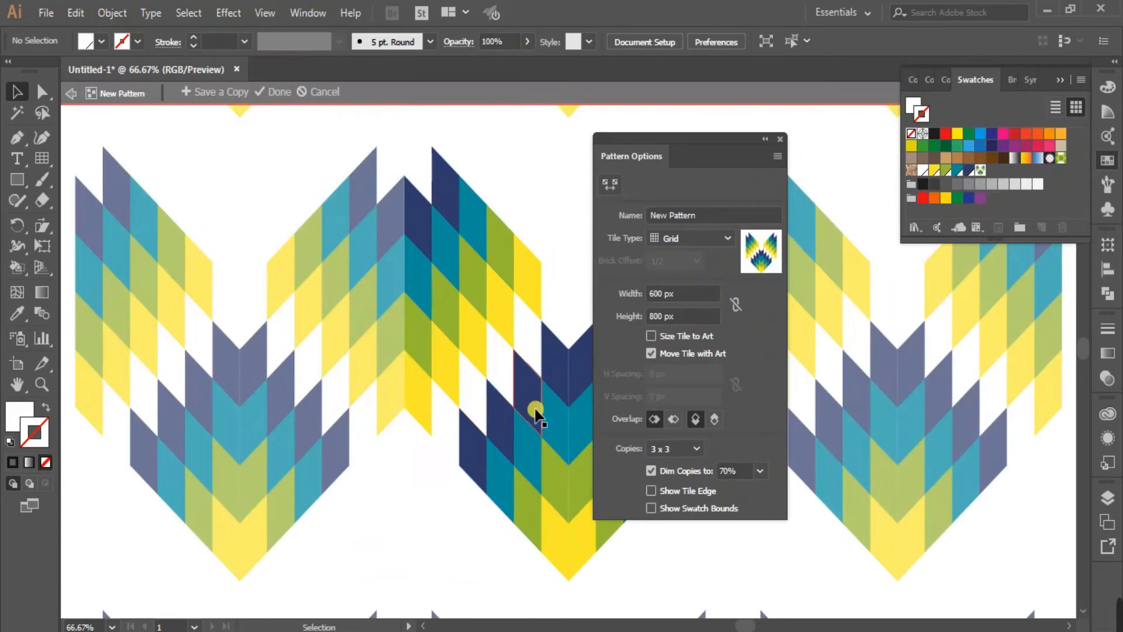
Set the pattern tile's height to 500 px so the chevron rows interlock.
left_click_drag(718, 156, 791, 223)
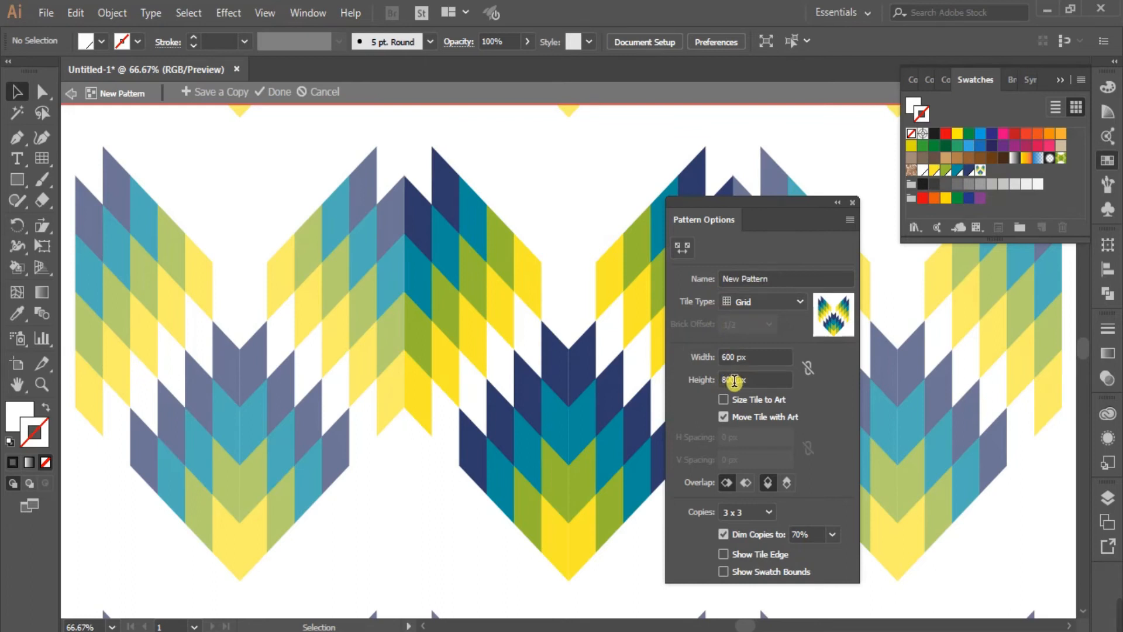
left_click_drag(792, 206, 831, 210)
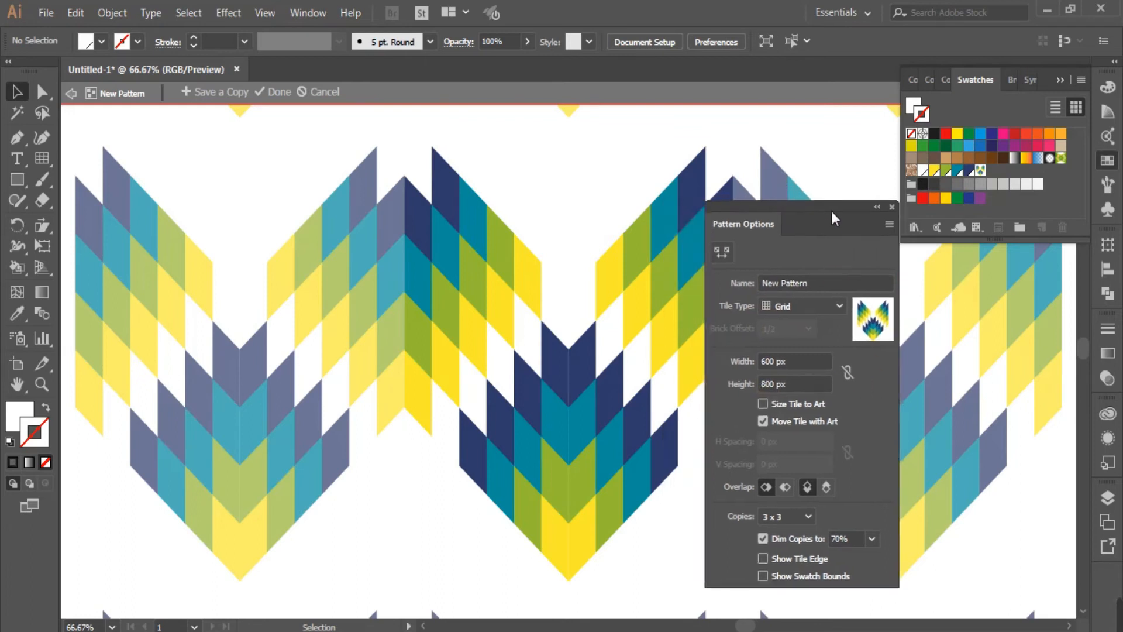
scroll(1082, 345, "up", 5)
scroll(1086, 337, "down", 10)
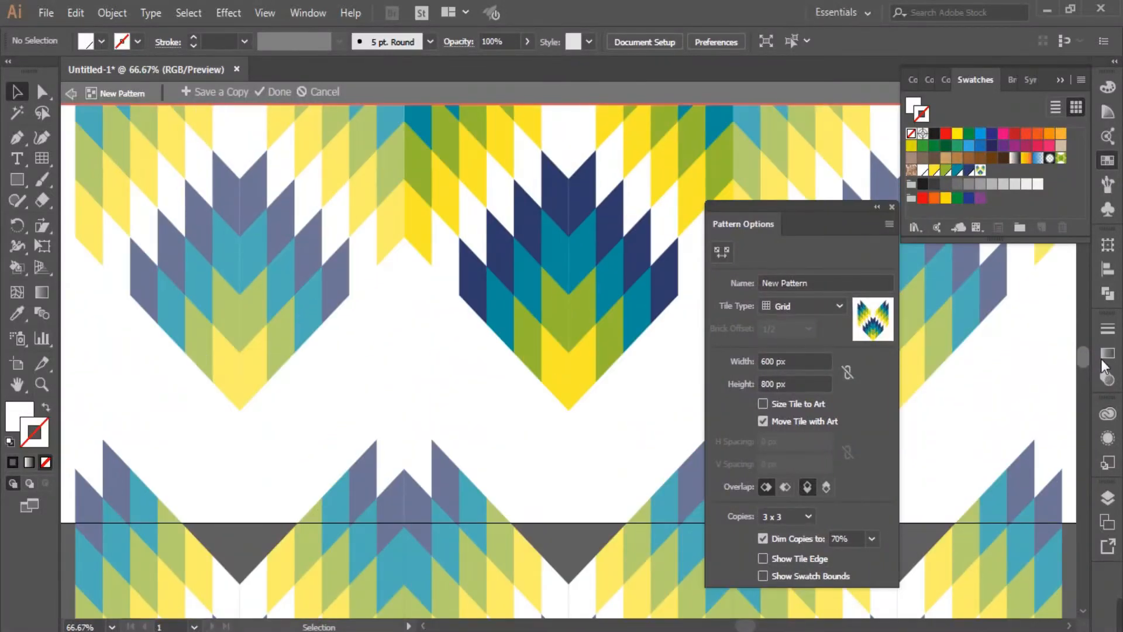
double_click(767, 383)
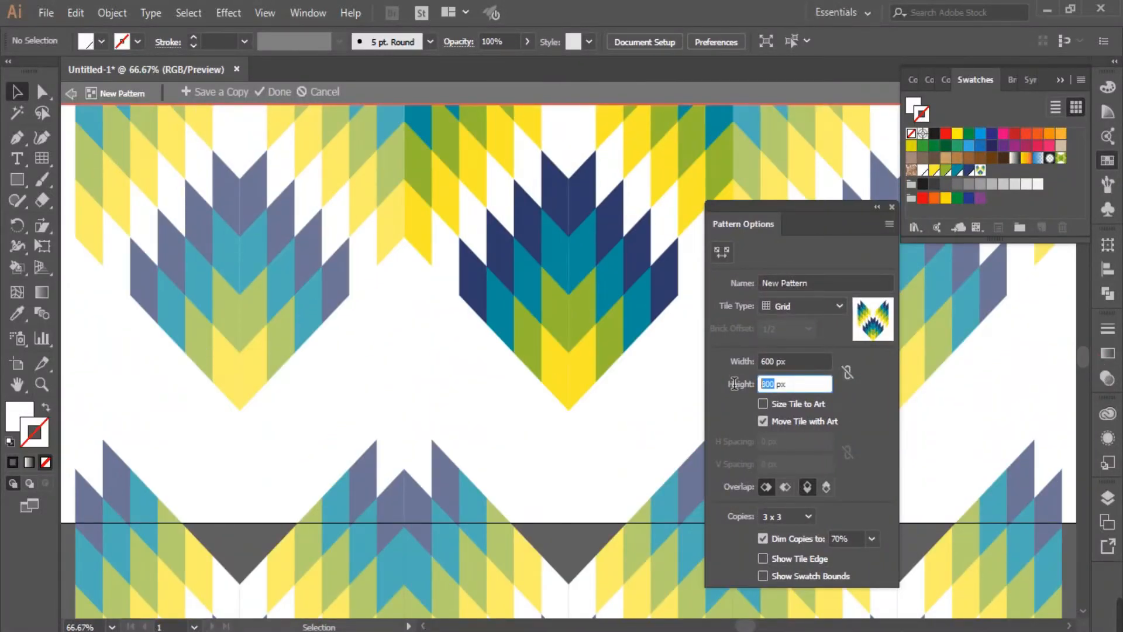
type("500")
key("Return")
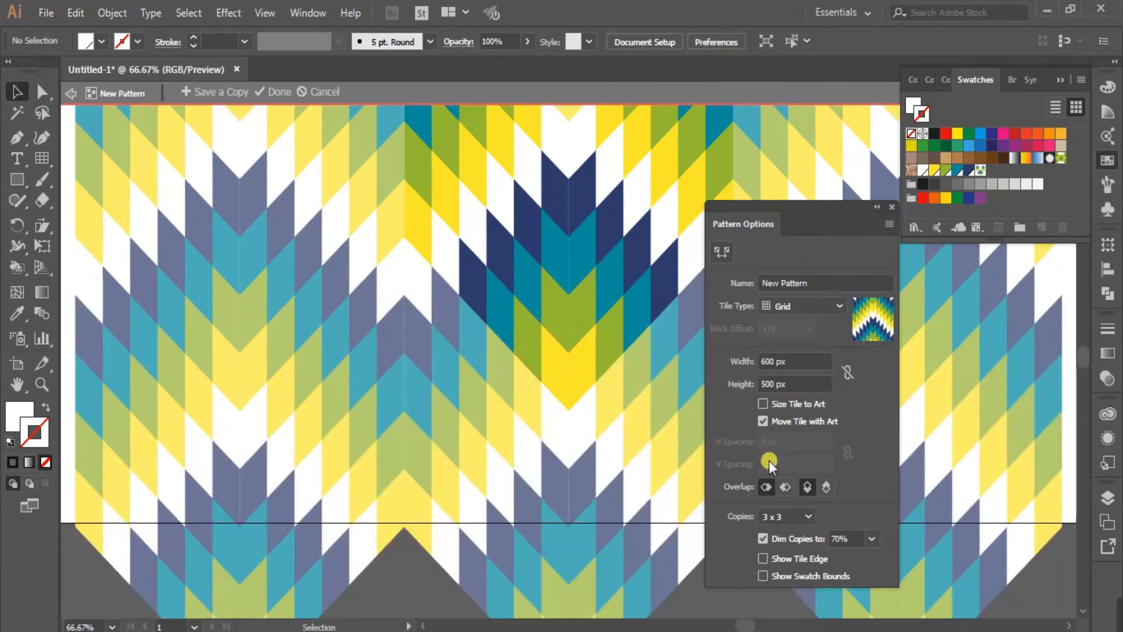
Try the Right in Front overlap for the pattern tile and restore Left in Front with Top in Front.
left_click(782, 489)
left_click(767, 487)
left_click(810, 488)
Compare dimming the pattern copies to 90% and 100%, and settle on 90%.
left_click(872, 541)
left_click(899, 500)
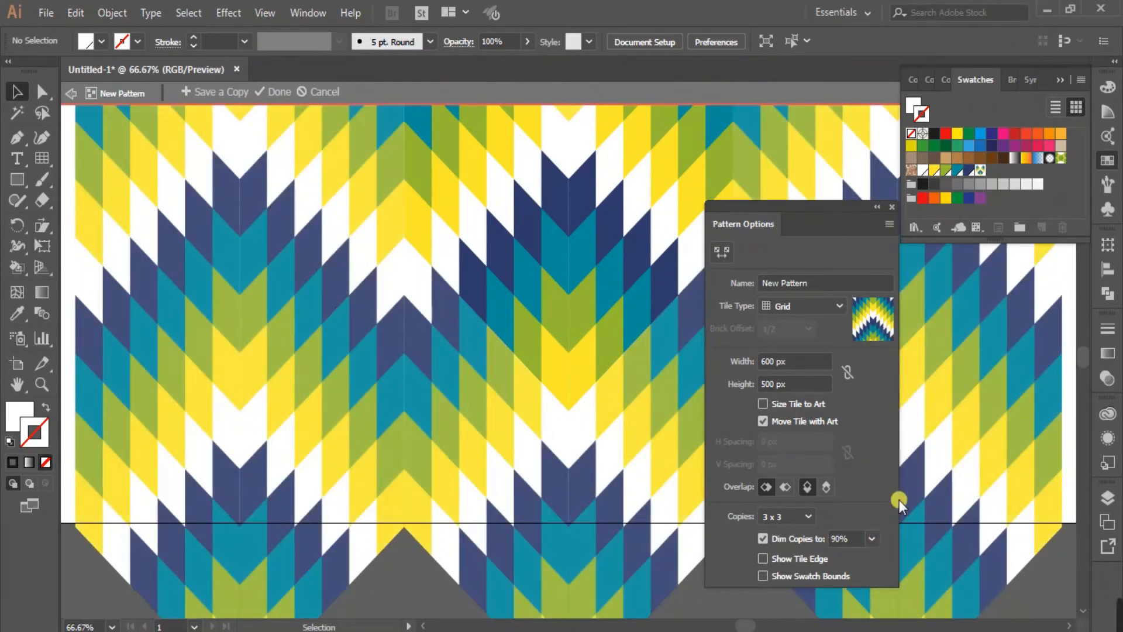
left_click(877, 543)
left_click(895, 522)
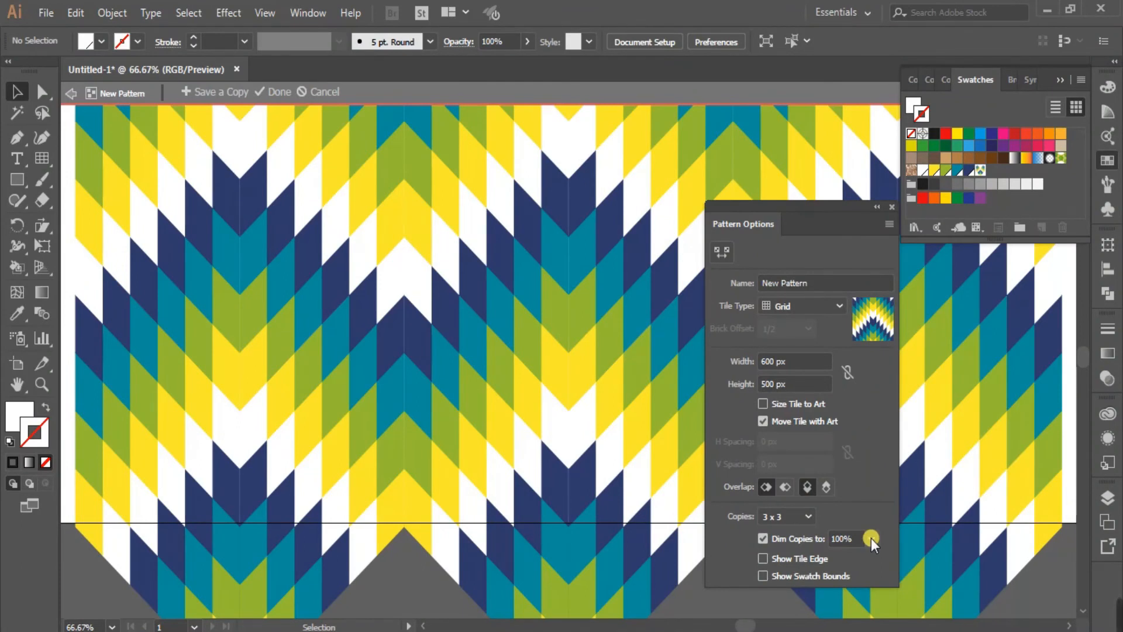
left_click(871, 538)
left_click(896, 506)
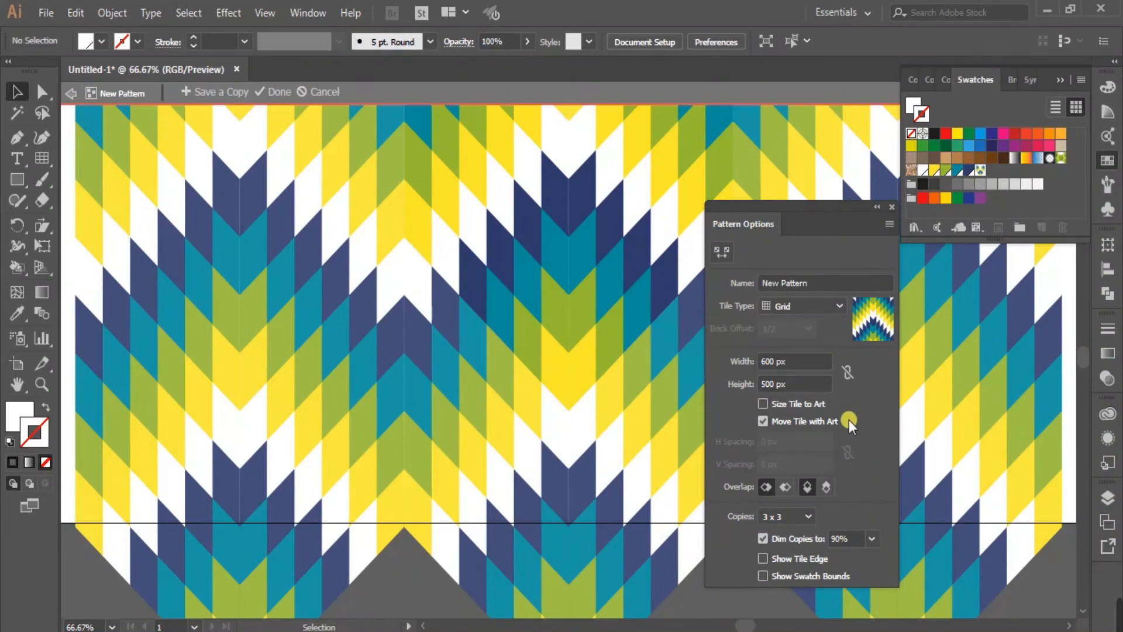
Close the pattern options and finish pattern editing, keeping the tile as a swatch.
left_click_drag(836, 217, 815, 166)
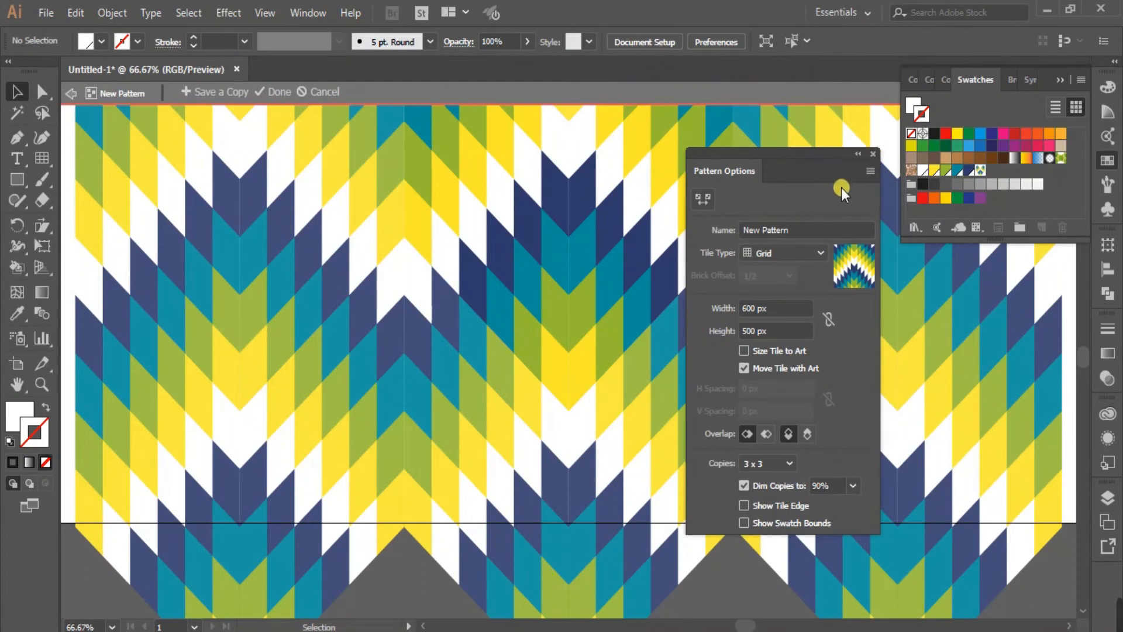
left_click(873, 154)
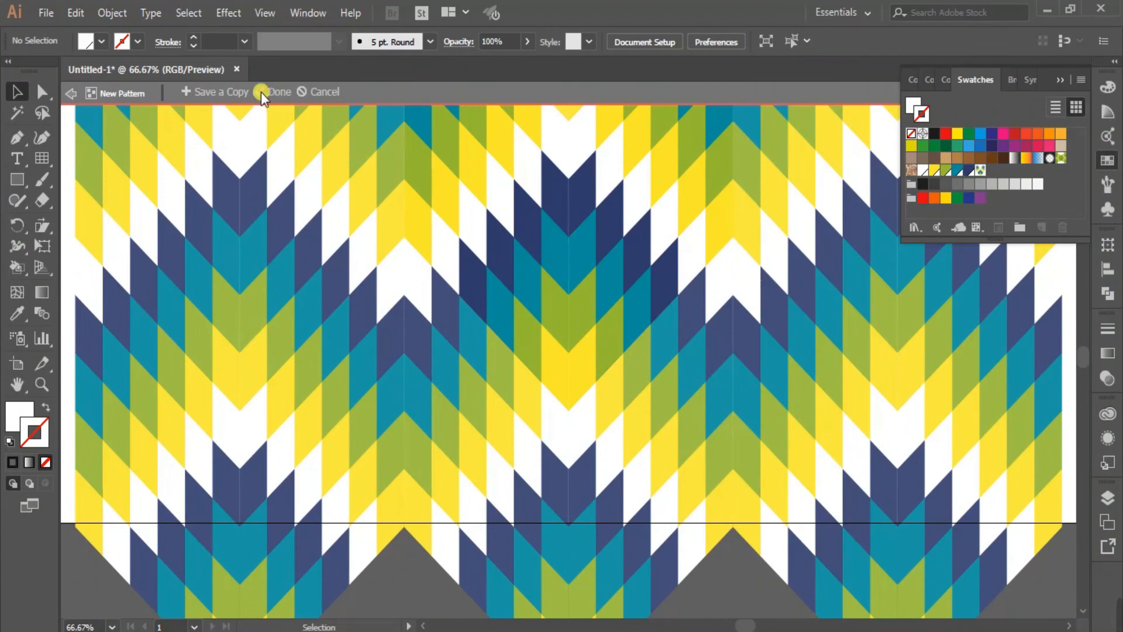
left_click(277, 93)
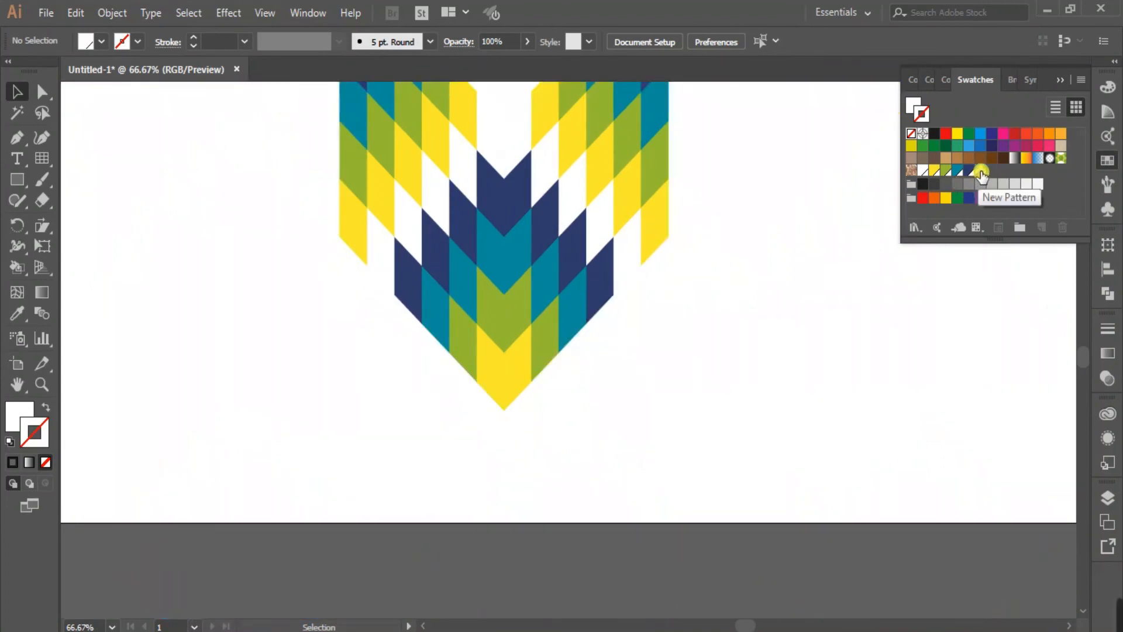
Delete all the original grid artwork from the artboard.
scroll(680, 299, "up", 3)
left_click(603, 254)
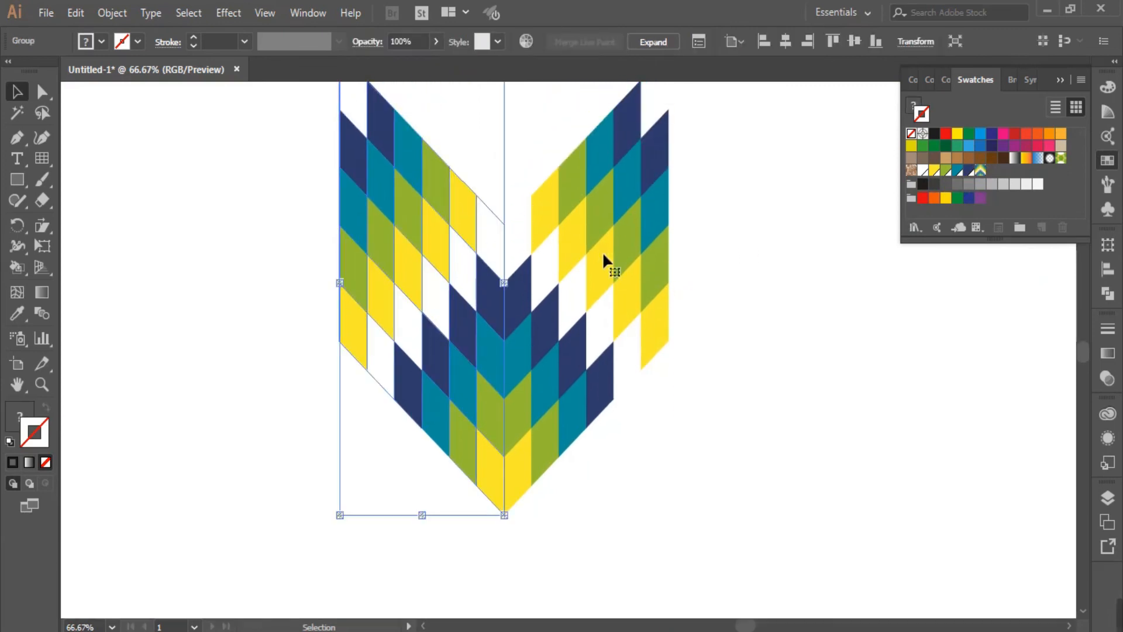
key("ctrl+a")
key("Delete")
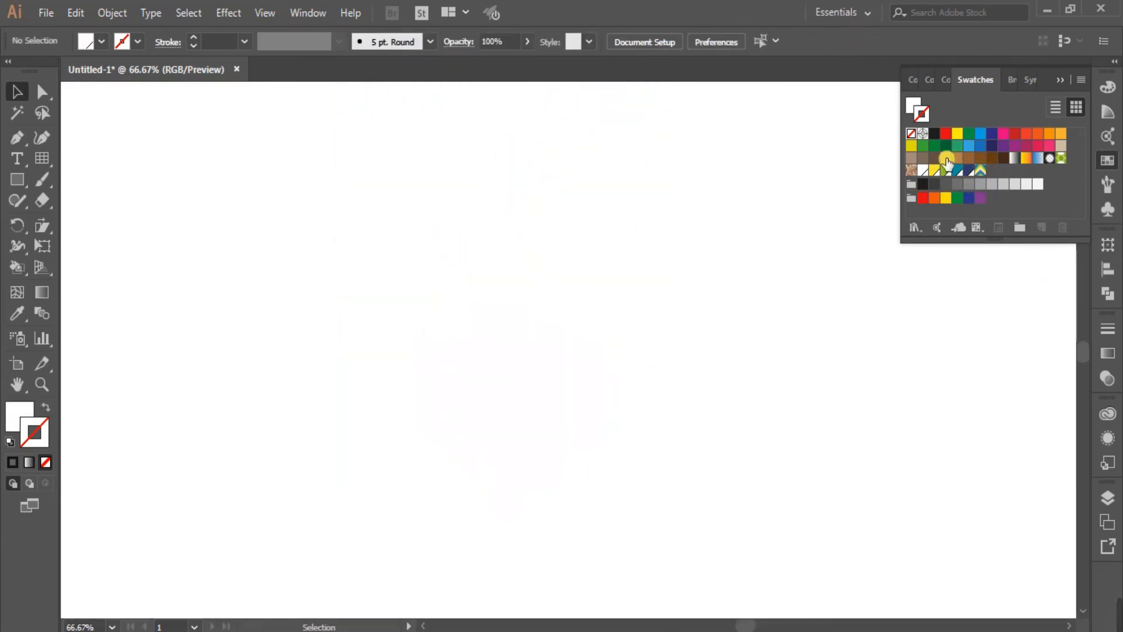
Draw a rectangle with a white fill and no stroke that covers the whole artboard from corner to corner.
left_click(1061, 80)
key("ctrl+minus")
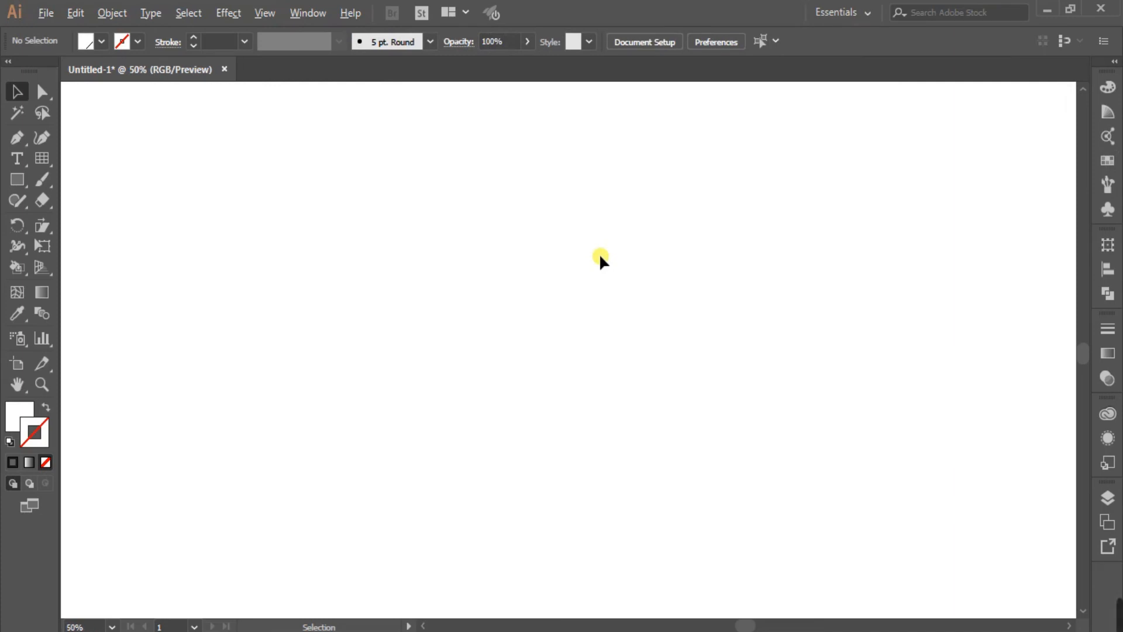
scroll(602, 316, "up", 1)
key("space")
left_click_drag(633, 375, 618, 375)
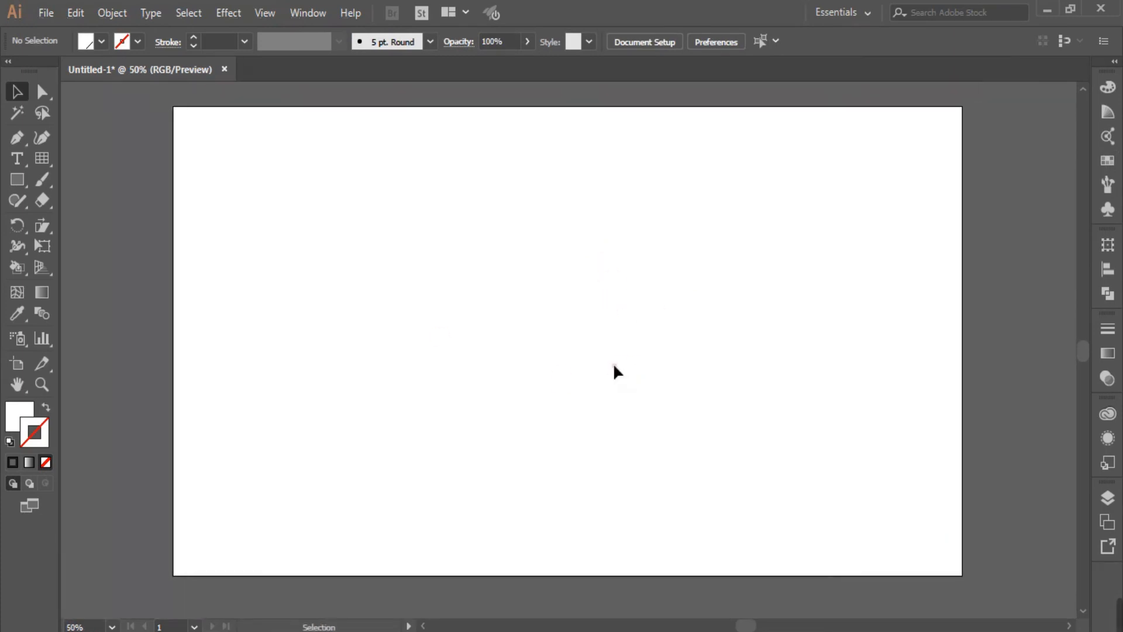
left_click(11, 414)
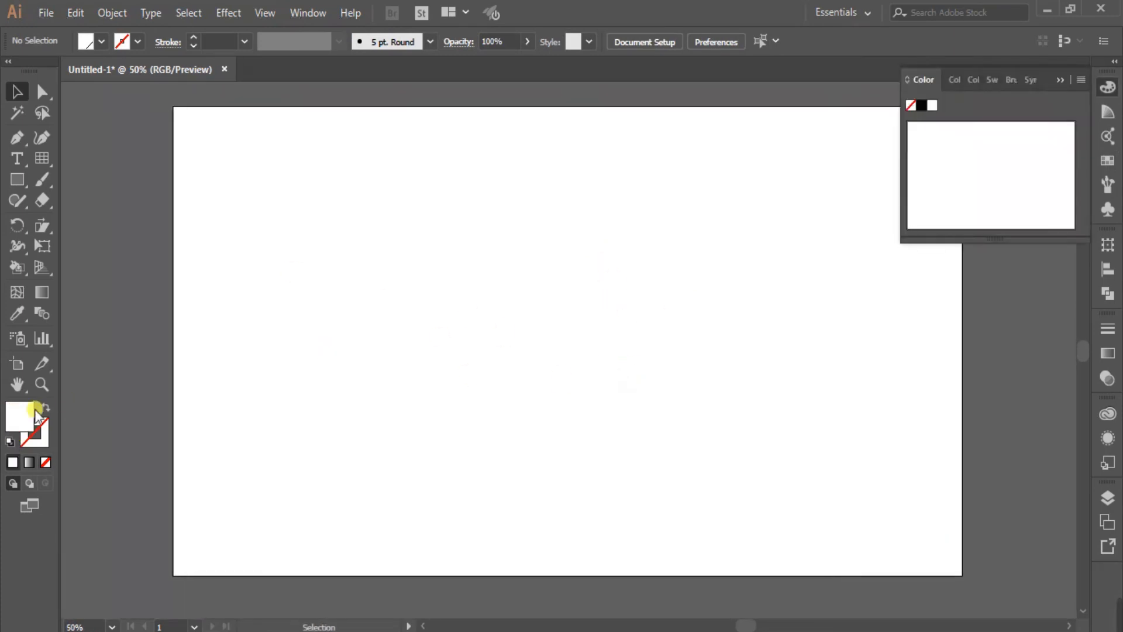
left_click(1055, 81)
left_click(17, 179)
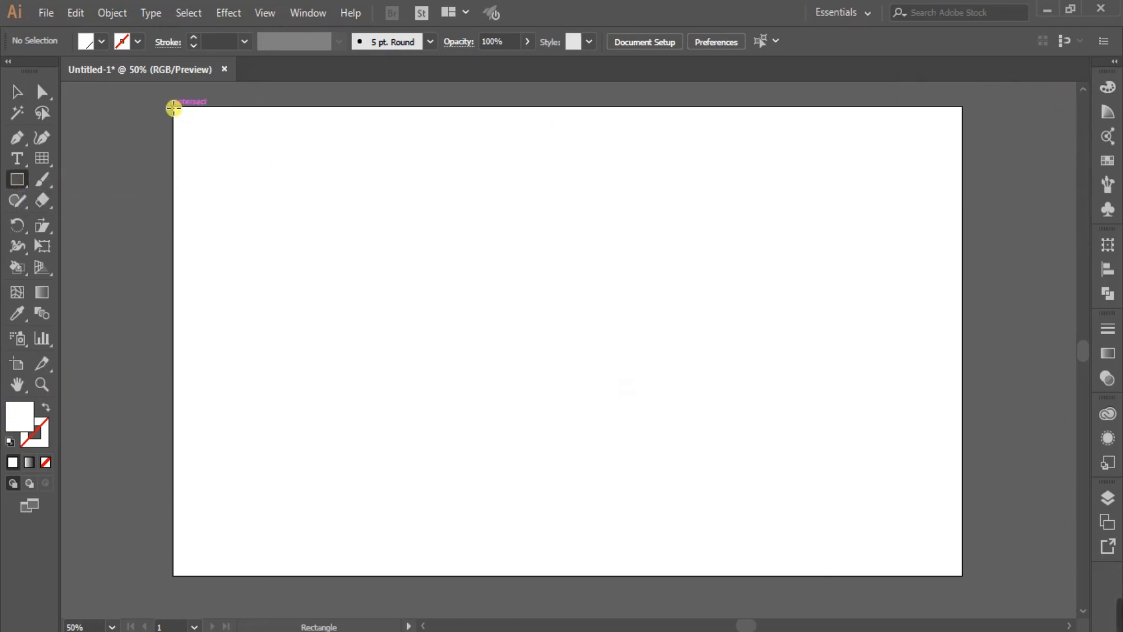
left_click_drag(173, 108, 962, 574)
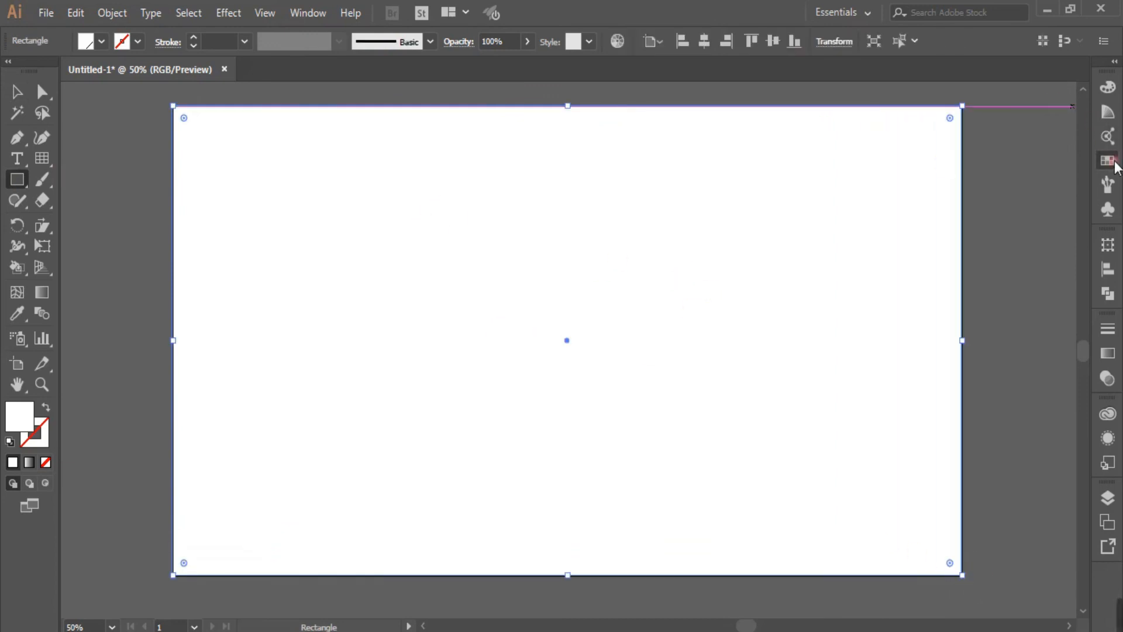
Fill the artboard-sized rectangle with the new chevron pattern swatch and deselect it.
left_click(1106, 160)
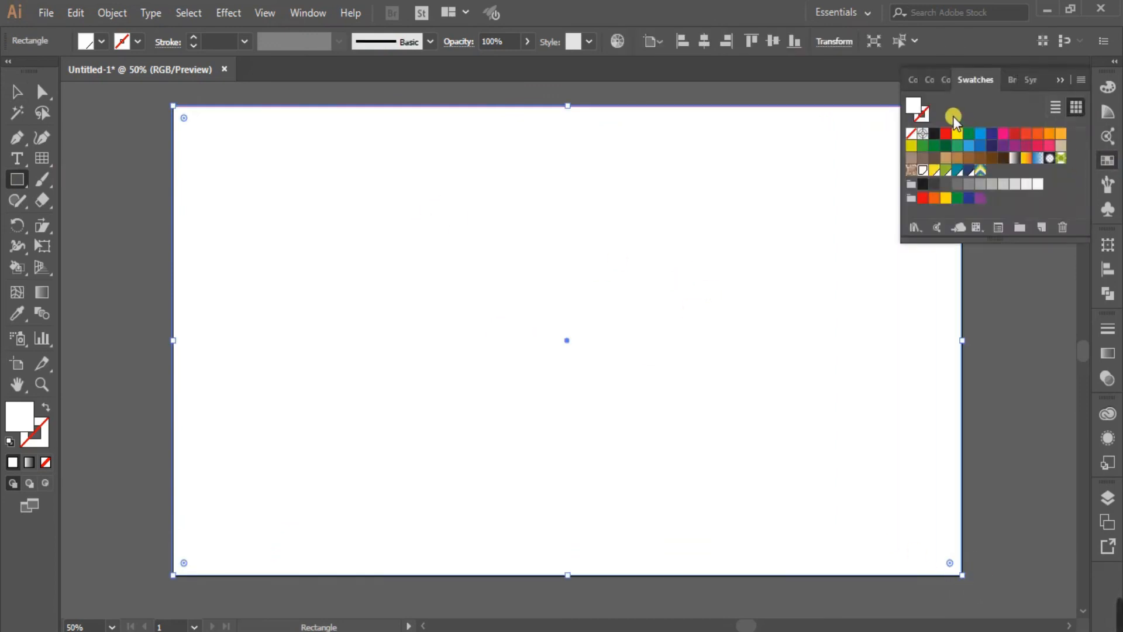
left_click(980, 169)
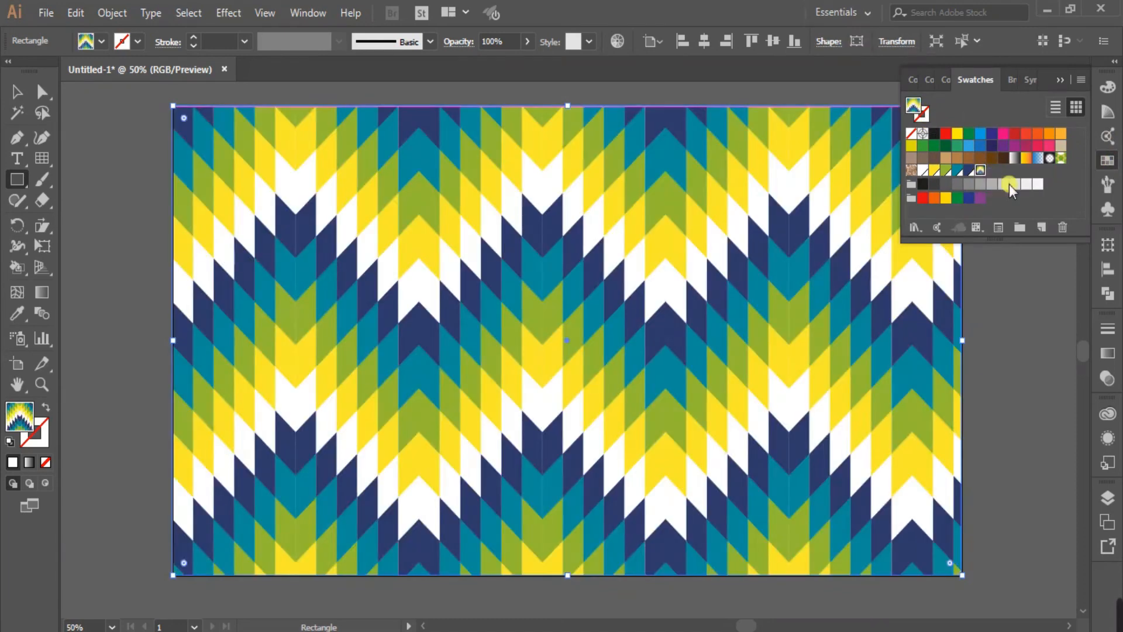
left_click(1070, 80)
left_click(16, 92)
left_click(114, 200)
Inspect the chevron pattern fill up close and across the whole artboard, checking how the tiles join.
left_click(606, 311, "ctrl+space")
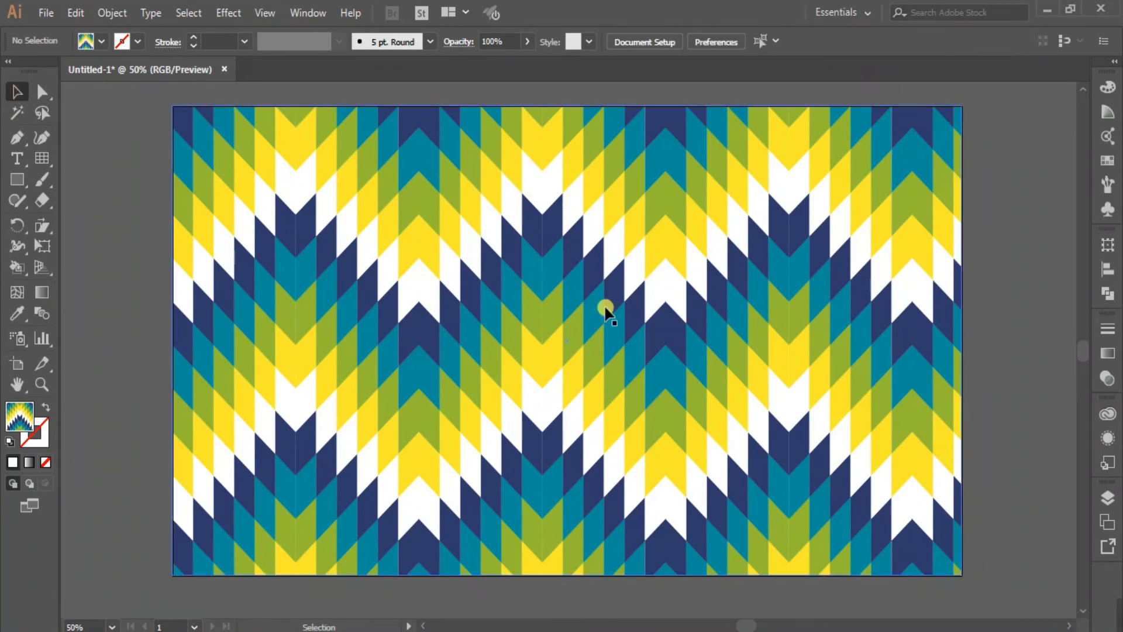
left_click(512, 311, "ctrl+space")
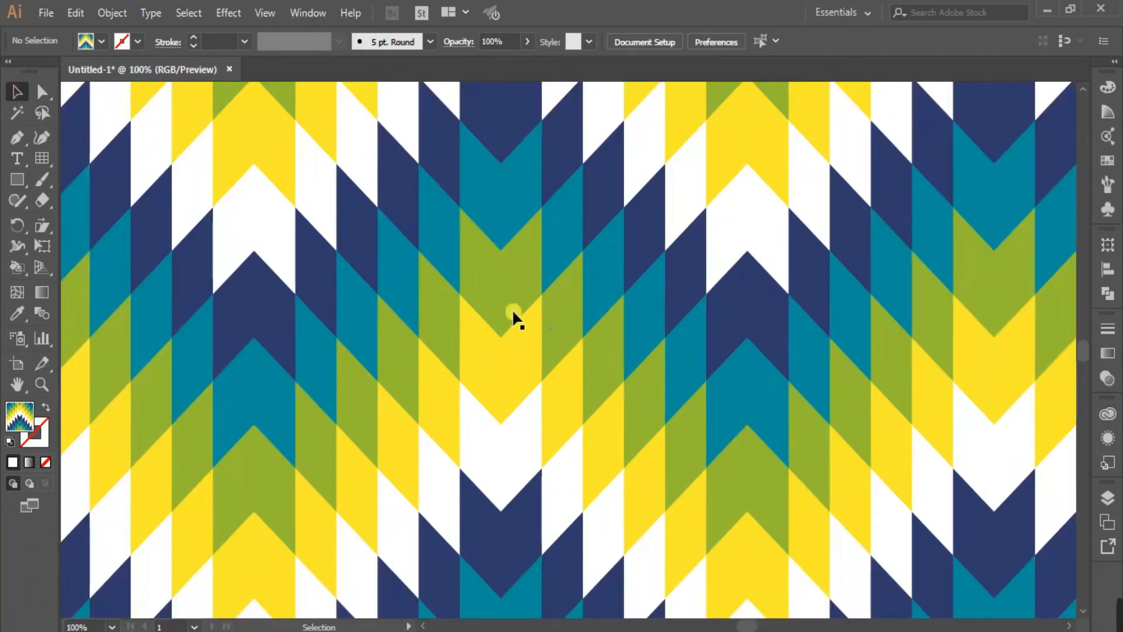
left_click(521, 346, "ctrl+alt+space")
left_click_drag(509, 356, 538, 373)
left_click(565, 377, "ctrl+alt+space")
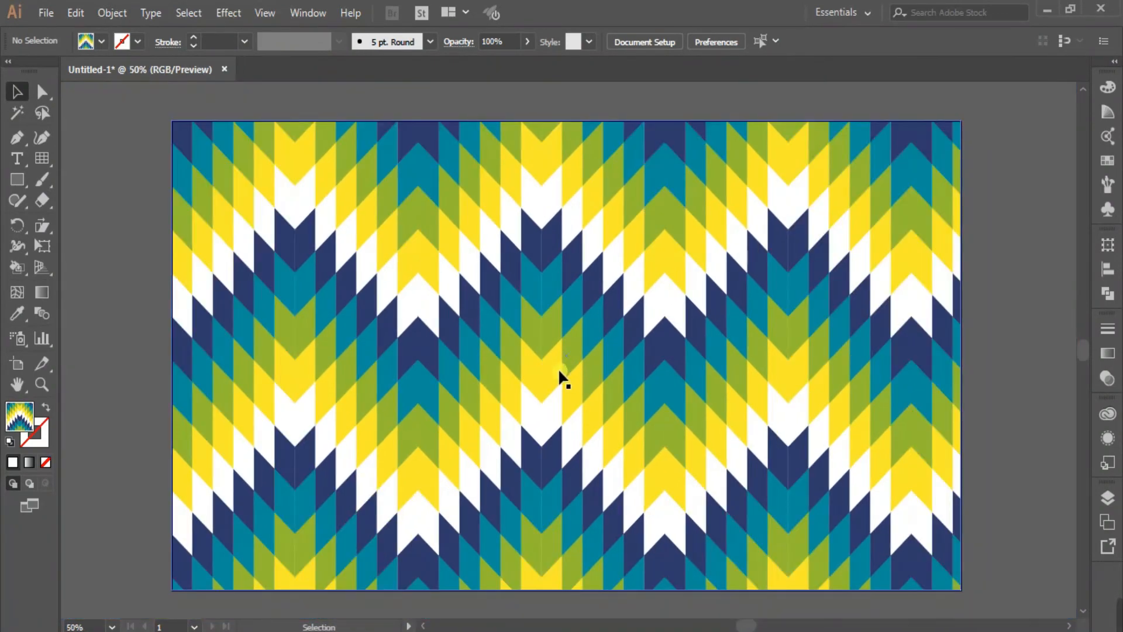
scroll(522, 386, "up", 1)
scroll(513, 391, "down", 2)
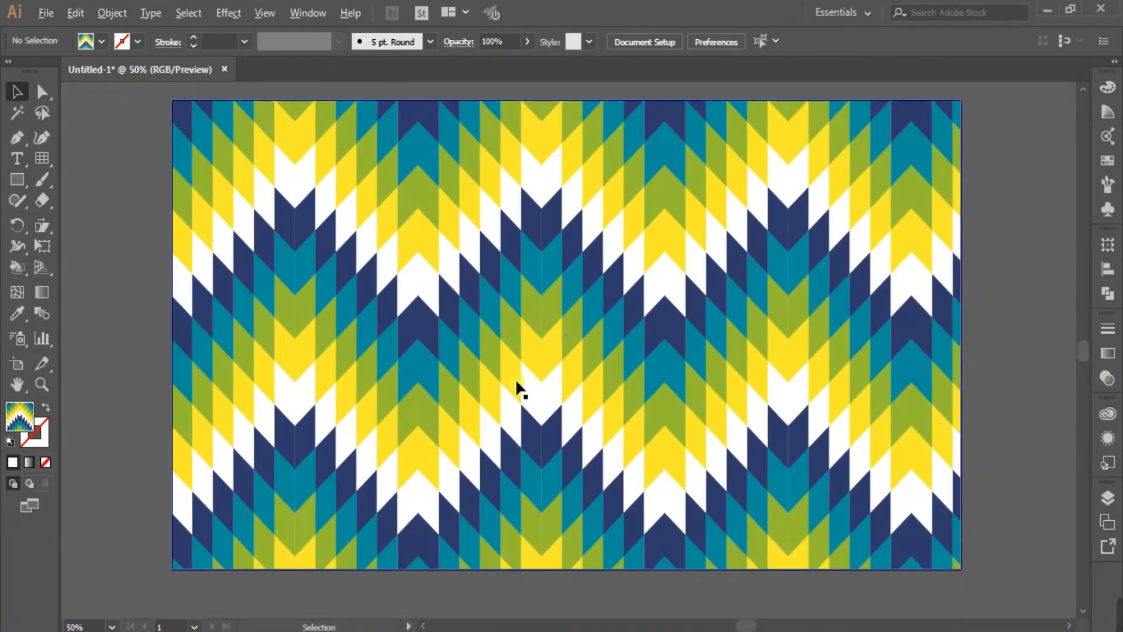
left_click(529, 374, "ctrl+space")
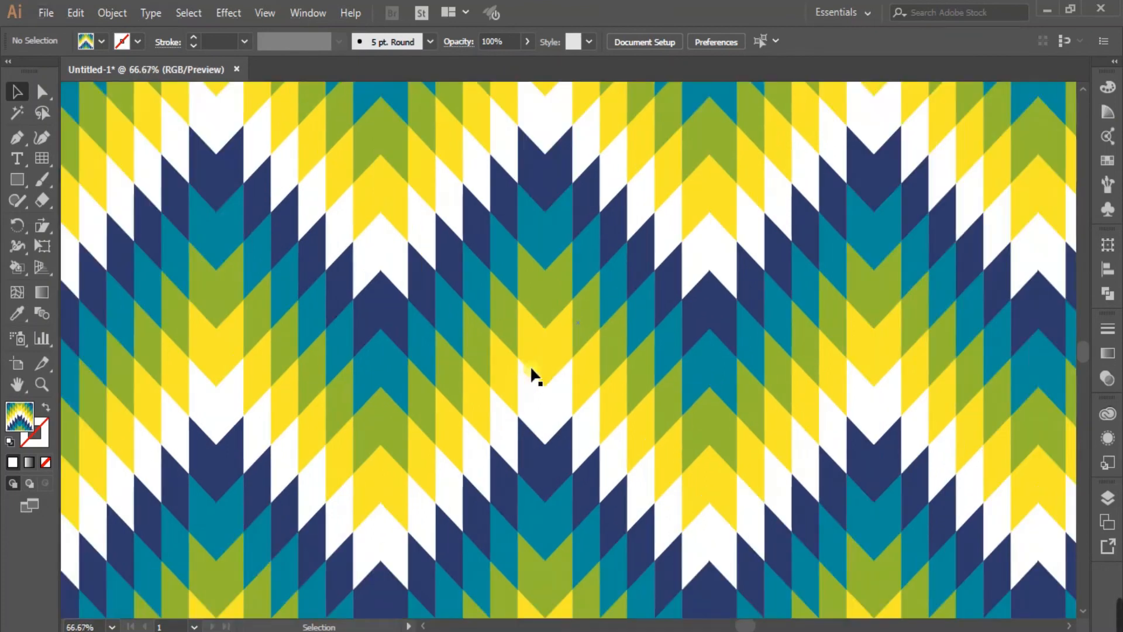
left_click_drag(536, 362, 534, 389)
Select the pattern-filled rectangle and align it to the horizontal centre.
left_click(826, 380)
mouse_move(825, 380)
left_mouse_down()
mouse_move(886, 384)
mouse_move(808, 383)
left_mouse_up()
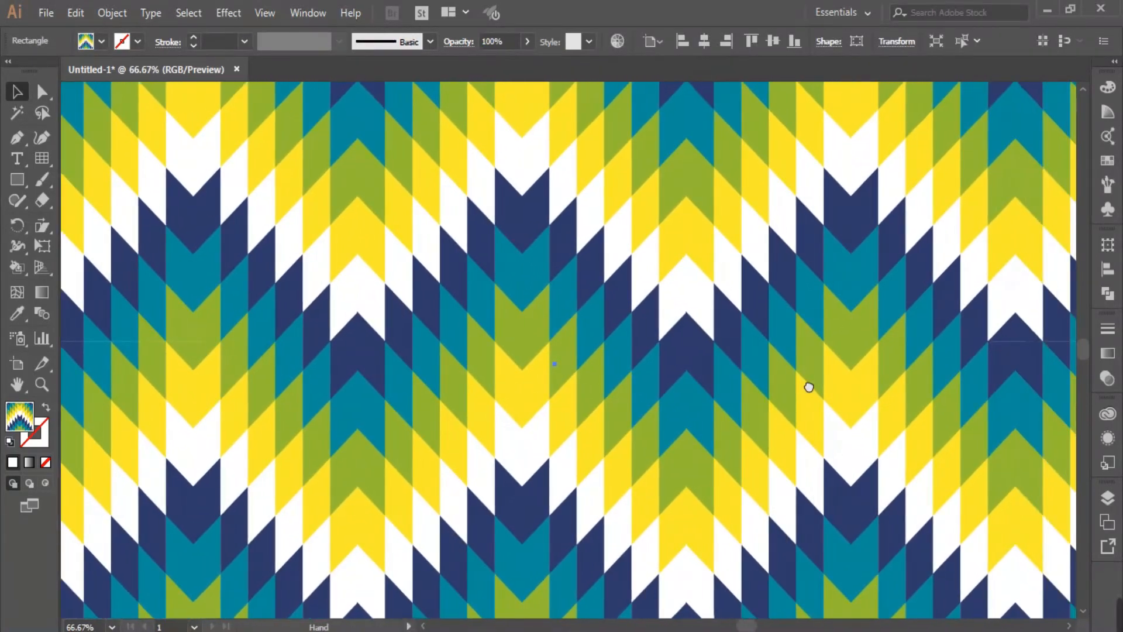
left_click_drag(593, 384, 601, 384)
left_click(704, 41)
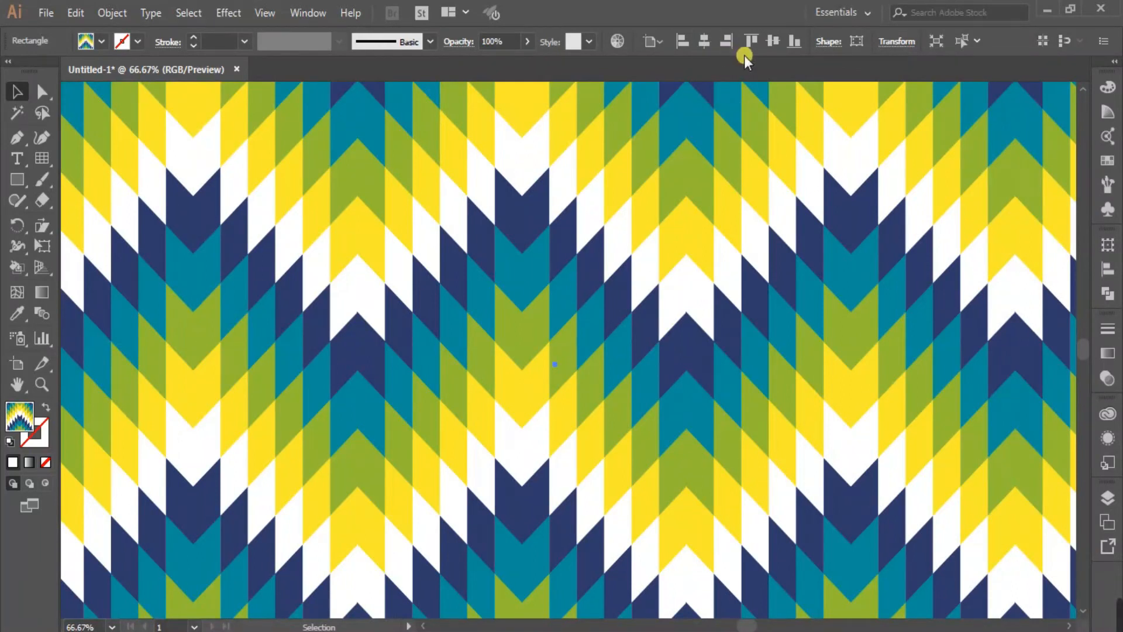